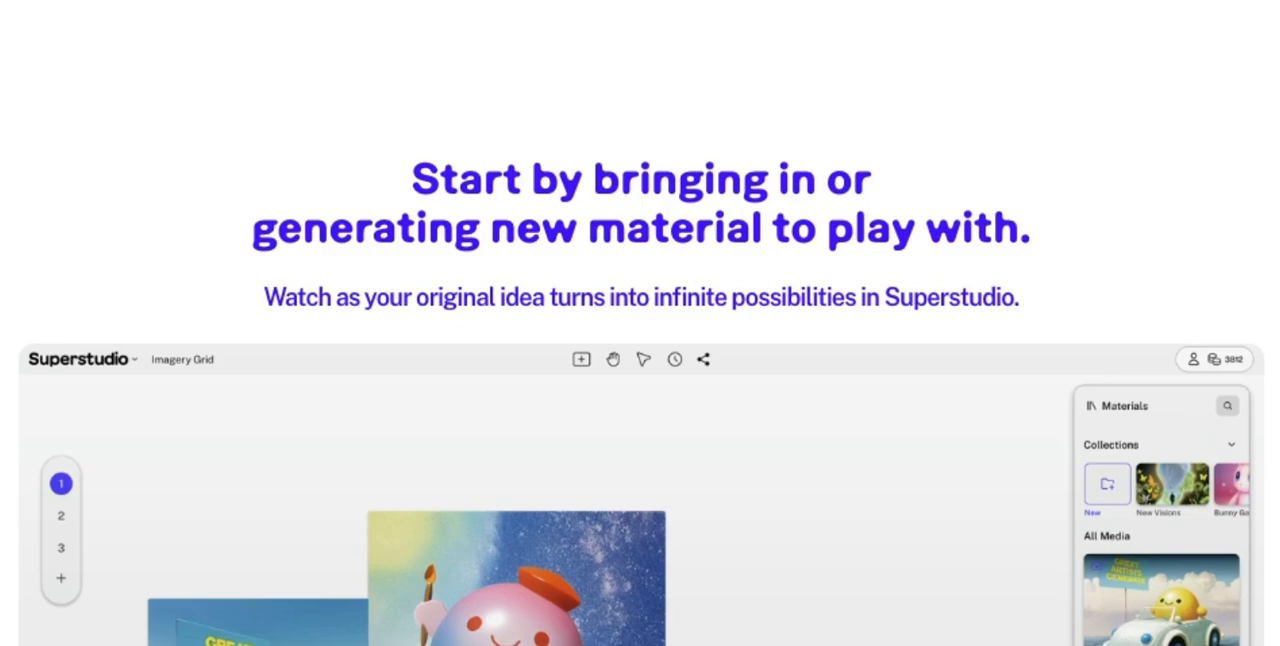
# Step: Look through the Superstudio landing page's demo of arranging images on a canvas, down to the Core Flows section
pyautogui.scroll(-5, 640, 400)
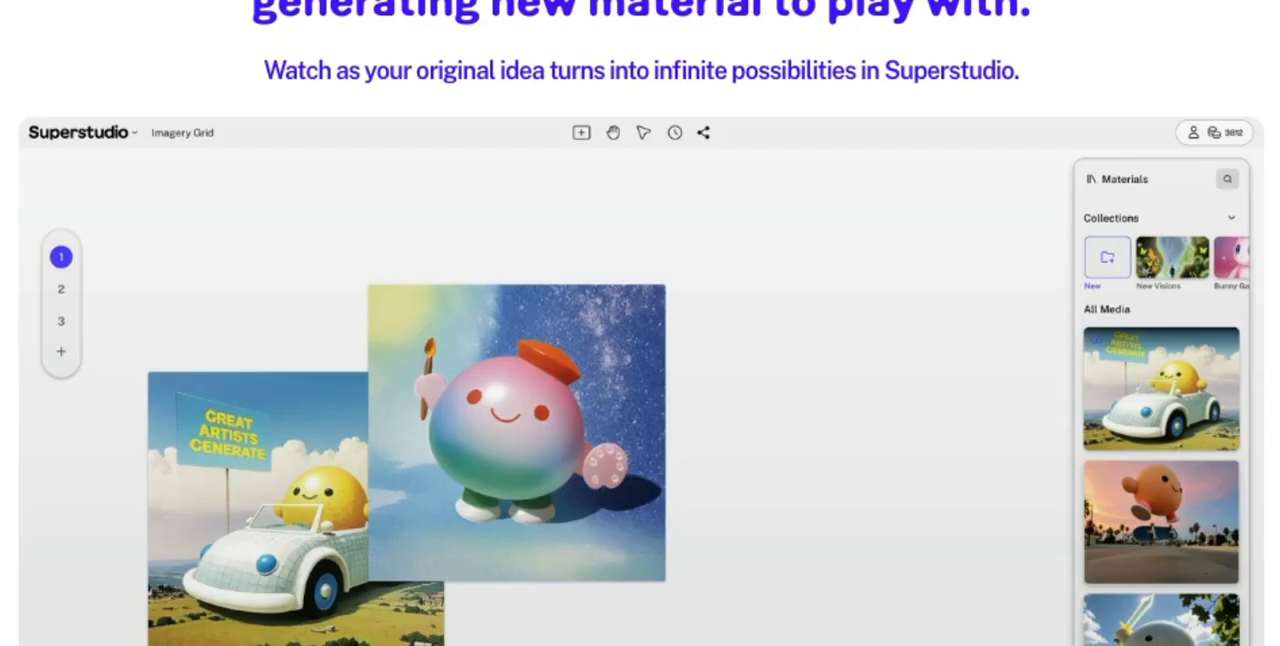
pyautogui.scroll(-1, 640, 400)
pyautogui.scroll(-1, 640, 323)
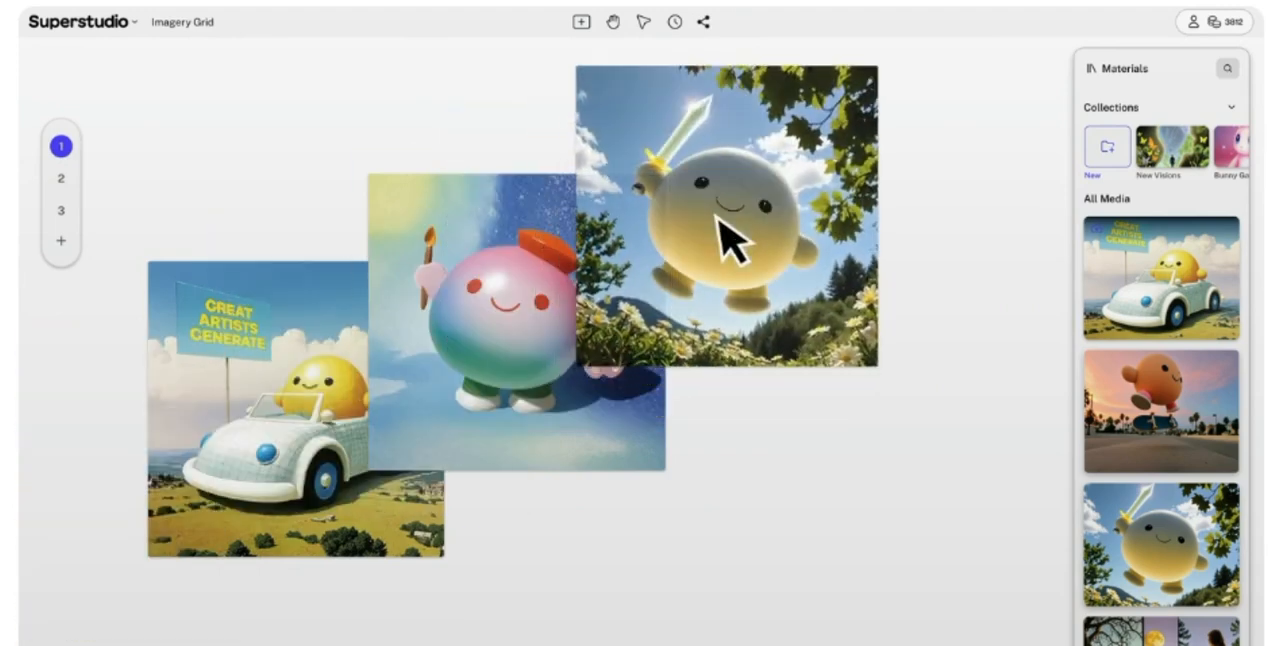
pyautogui.scroll(2, 640, 323)
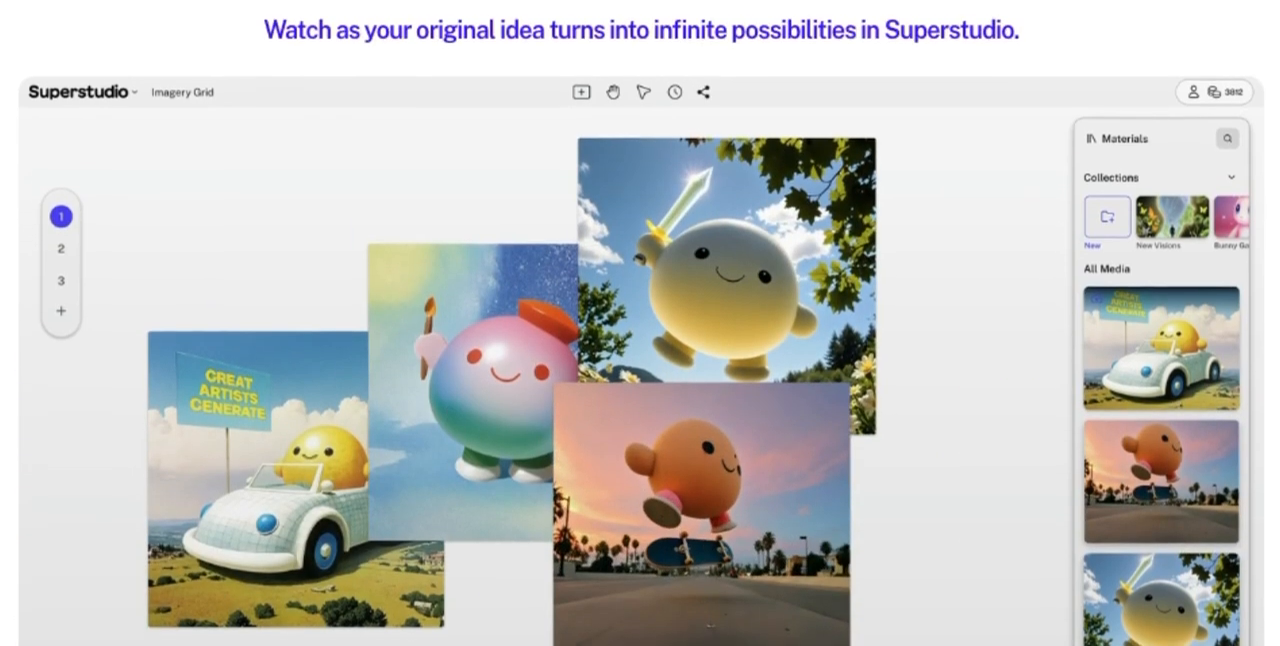
pyautogui.scroll(-1, 640, 323)
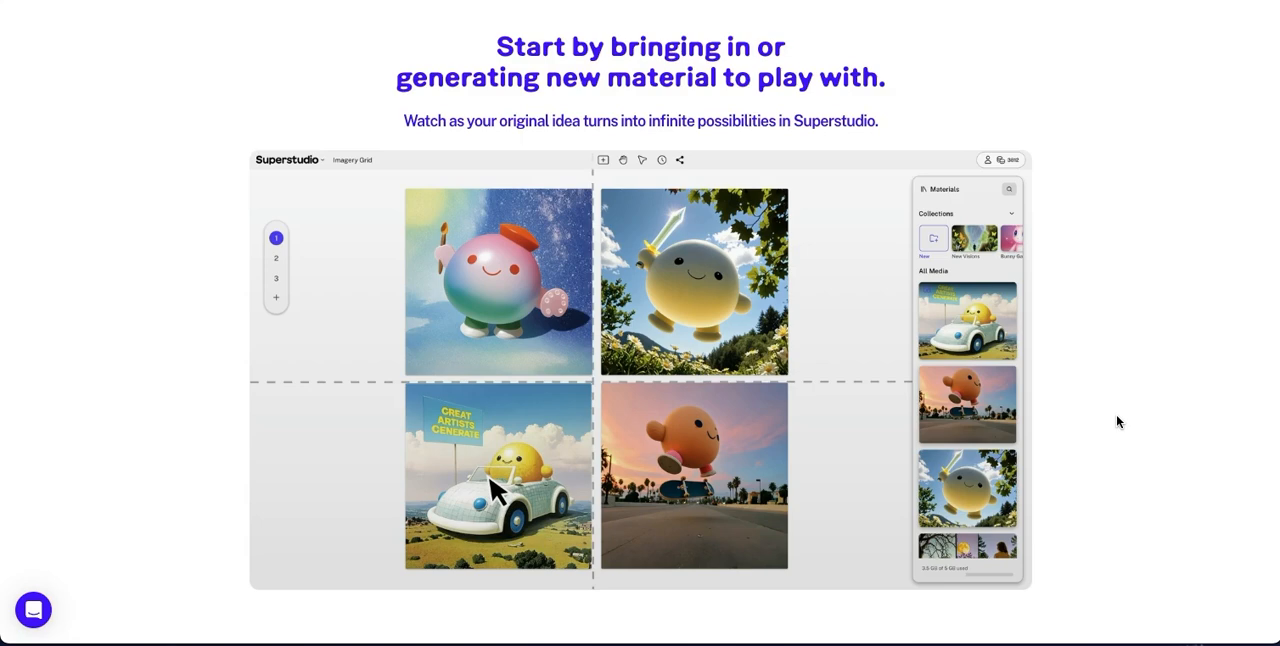
pyautogui.scroll(-4, 1117, 420)
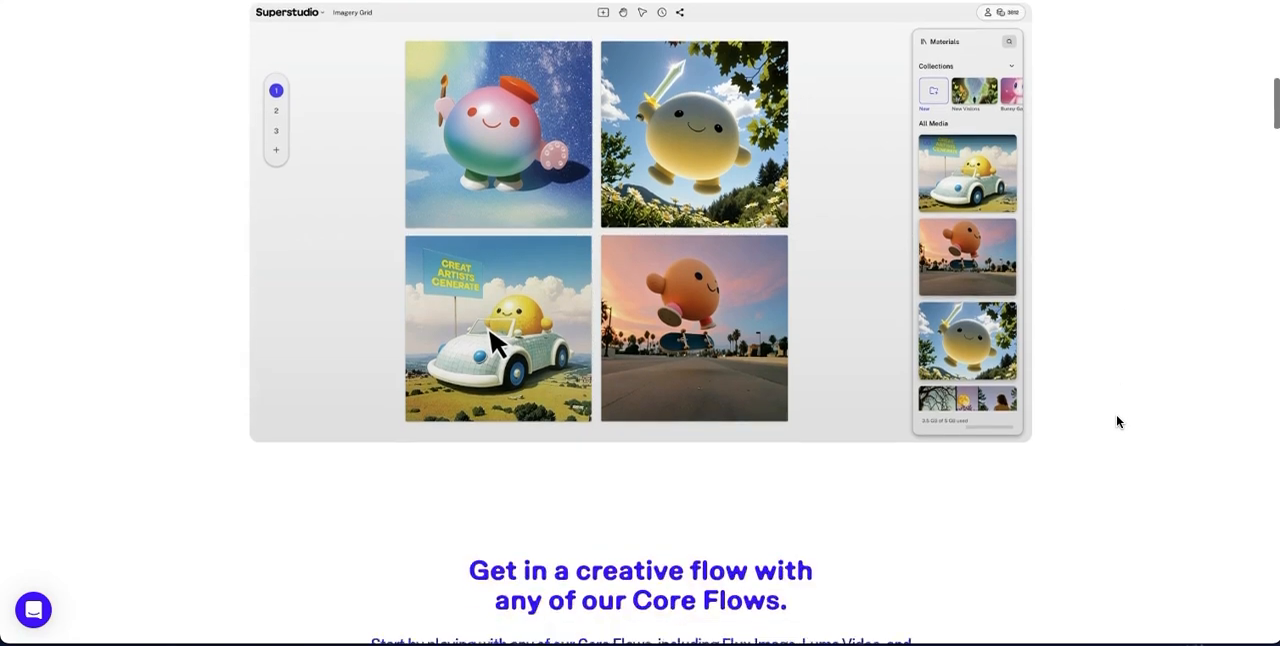
pyautogui.scroll(-3, 1117, 421)
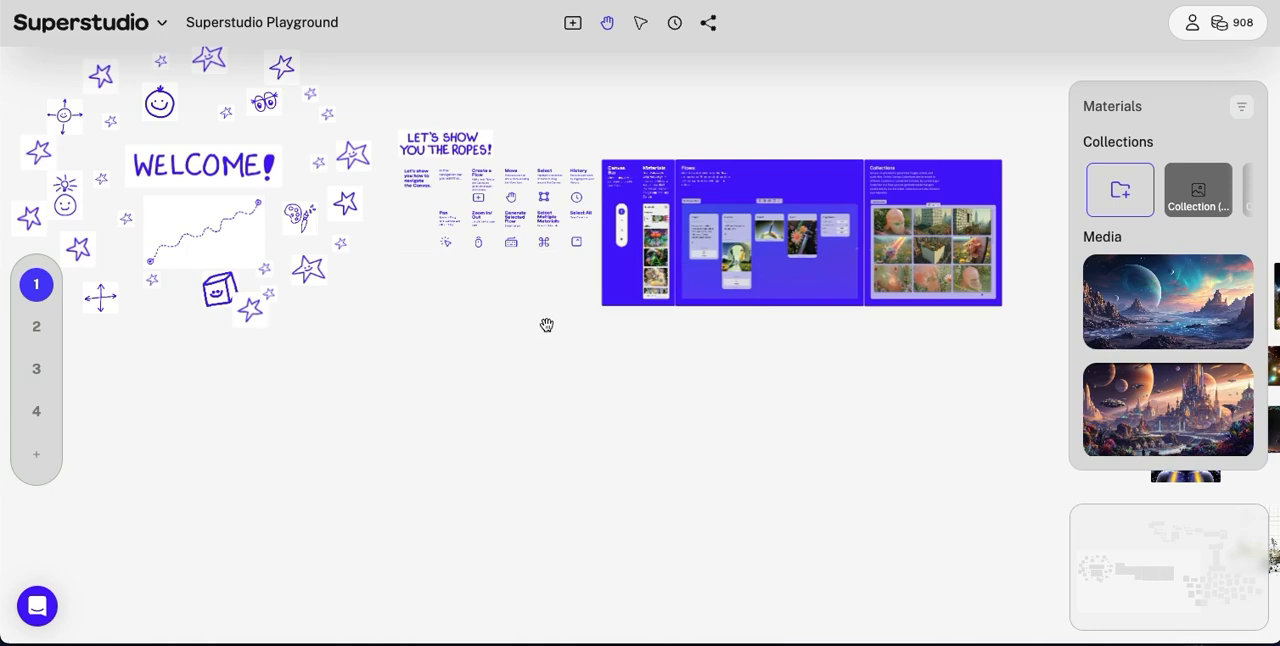
# Step: Explore the Playground canvas from the welcome area to the example artwork gallery and inspect individual artworks up close
pyautogui.scroll(1, 530, 321)
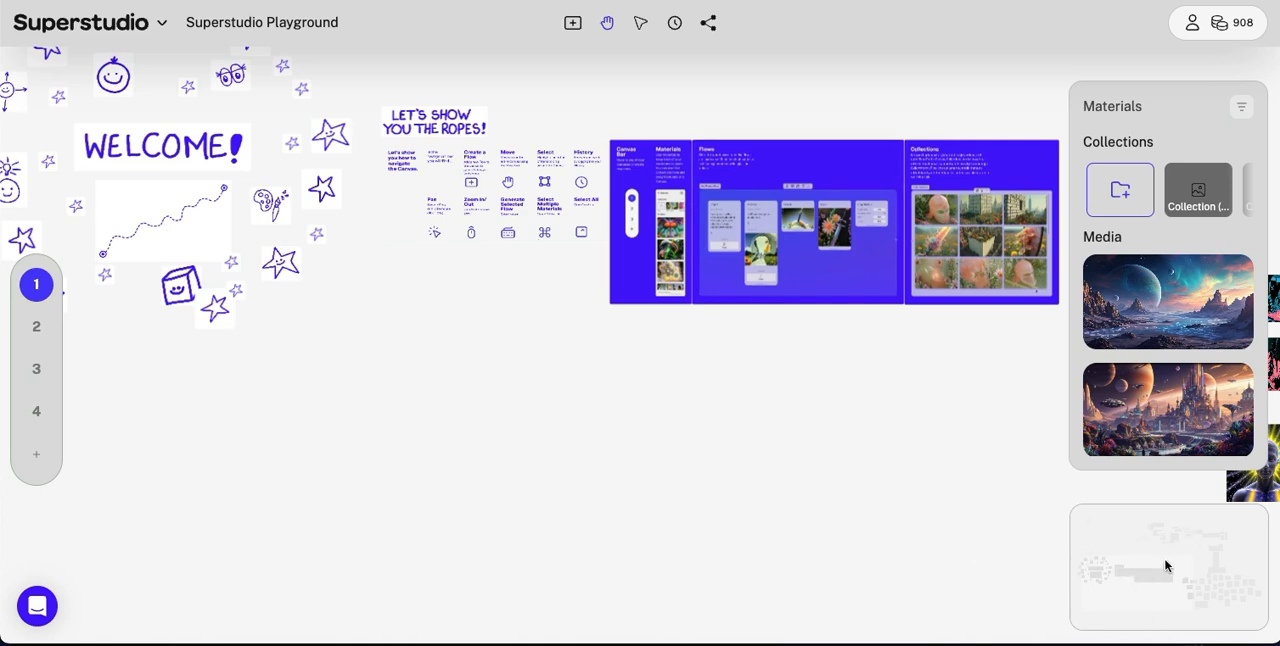
pyautogui.moveTo(1123, 563)
pyautogui.mouseDown()
pyautogui.moveTo(1137, 583)
pyautogui.moveTo(1194, 553)
pyautogui.moveTo(1160, 540)
pyautogui.moveTo(1140, 549)
pyautogui.moveTo(1159, 573)
pyautogui.moveTo(1217, 567)
pyautogui.moveTo(1228, 553)
pyautogui.moveTo(1215, 590)
pyautogui.mouseUp()
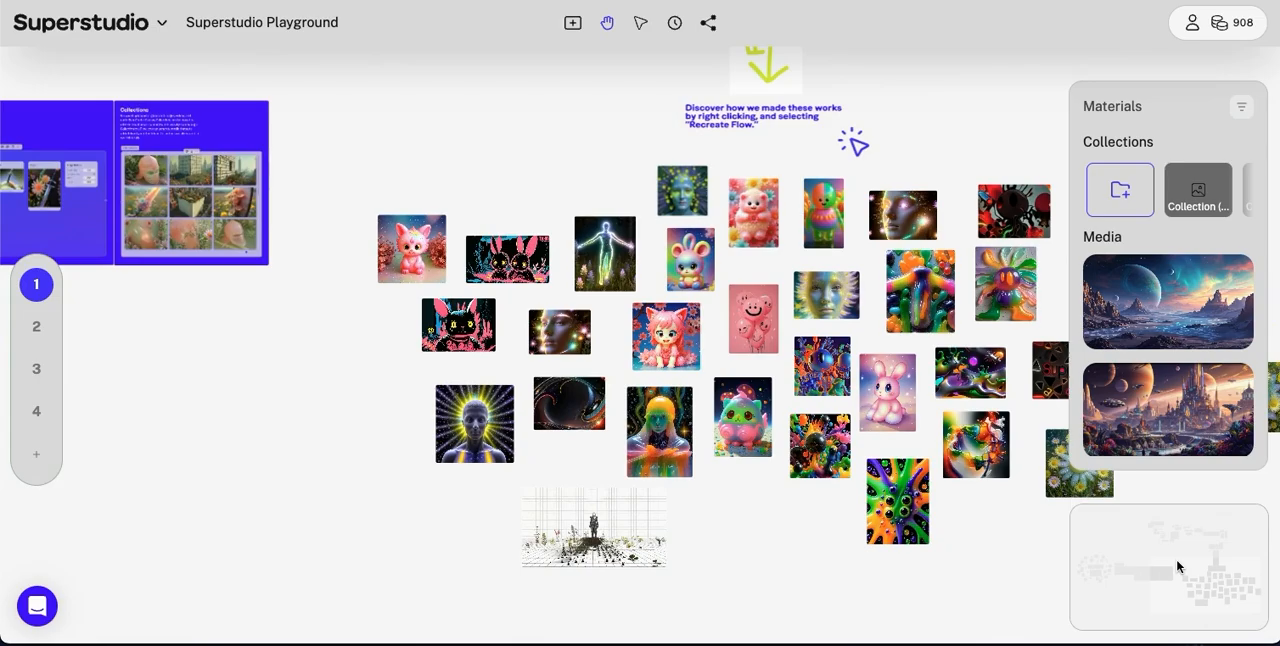
pyautogui.scroll(10, 1177, 567)
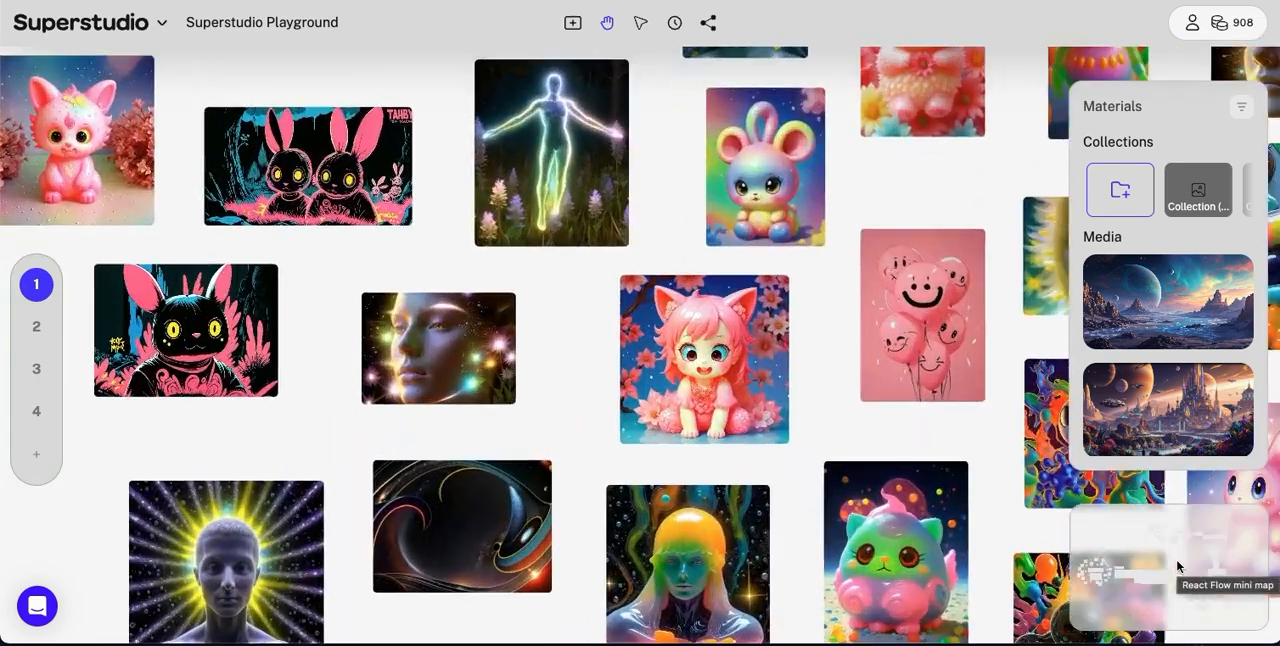
pyautogui.scroll(10, 1177, 567)
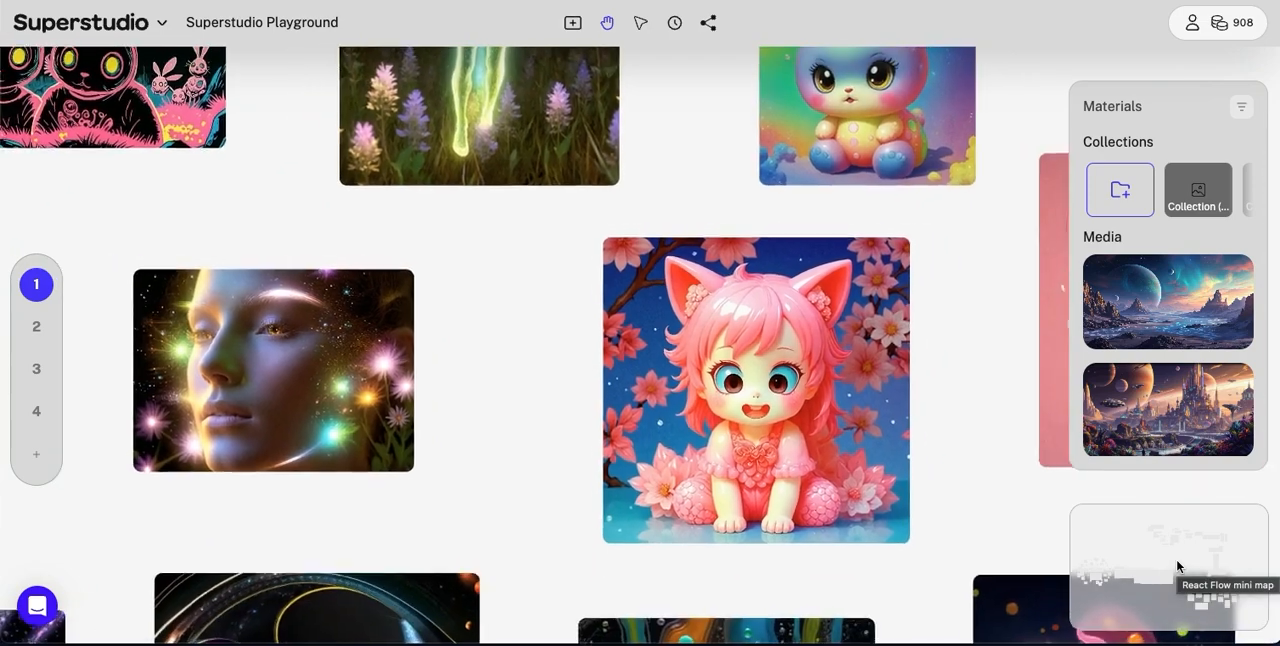
pyautogui.scroll(-1, 1177, 567)
pyautogui.moveTo(755, 390)
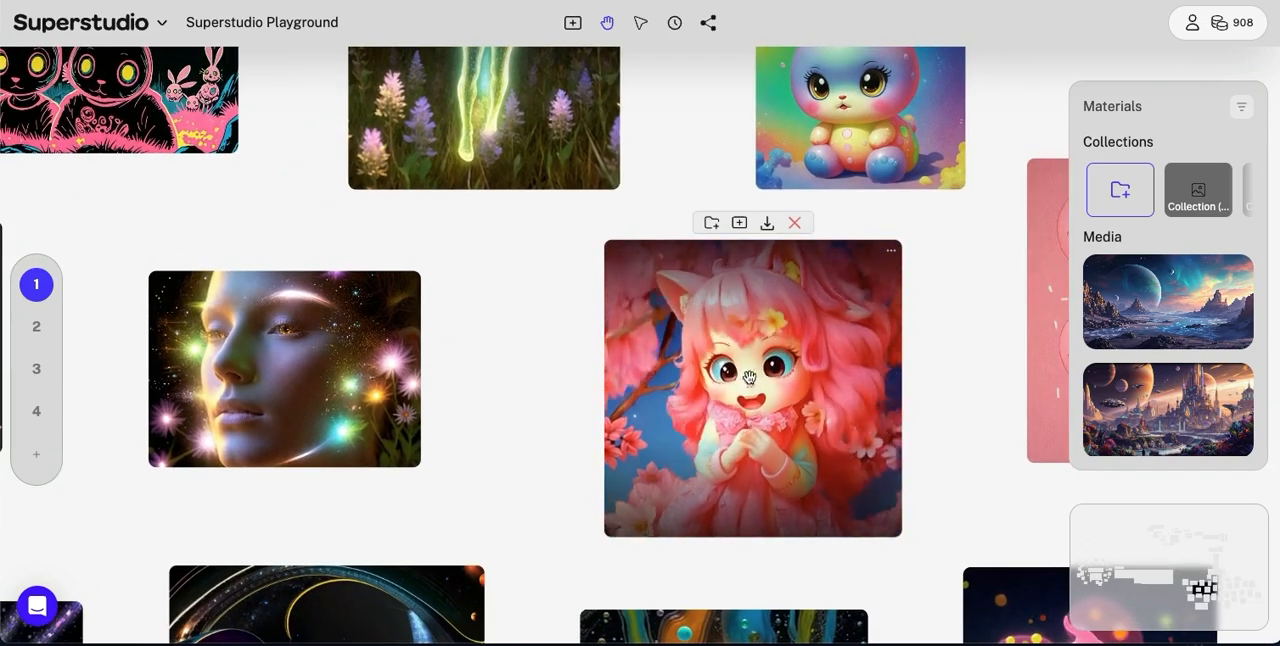
pyautogui.moveTo(297, 380)
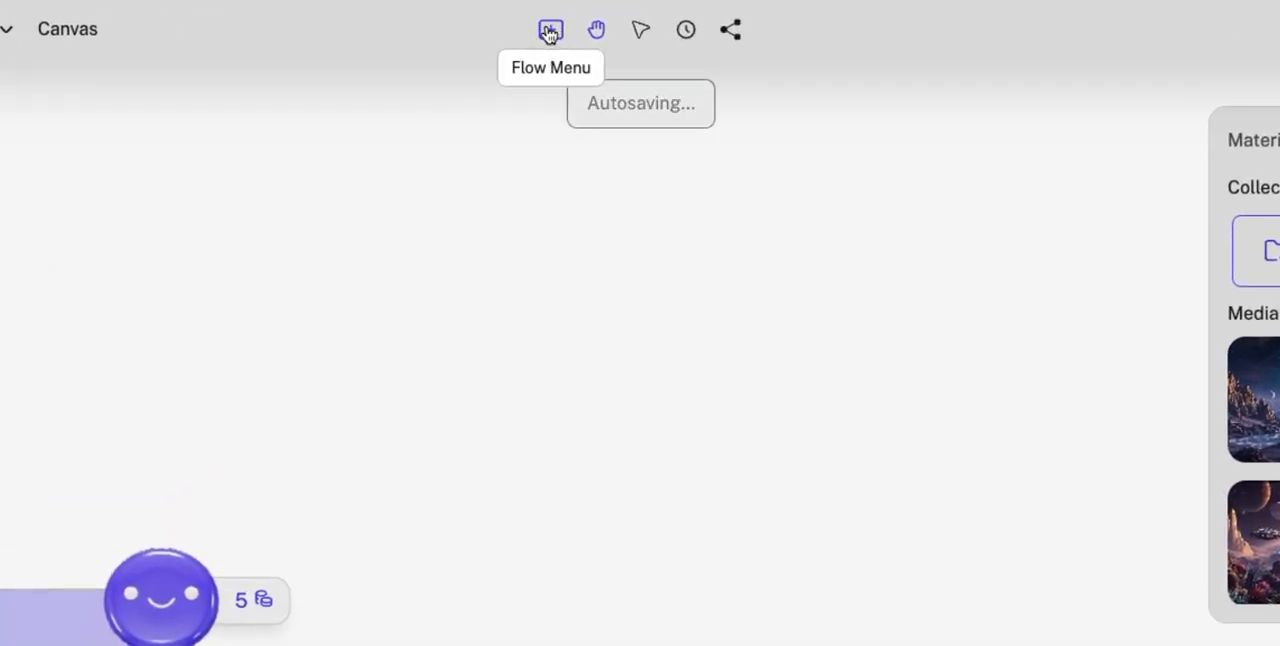
# Step: Review the available Core Flows in the flow menu, including the video, image and restyle flows
pyautogui.click(548, 33)
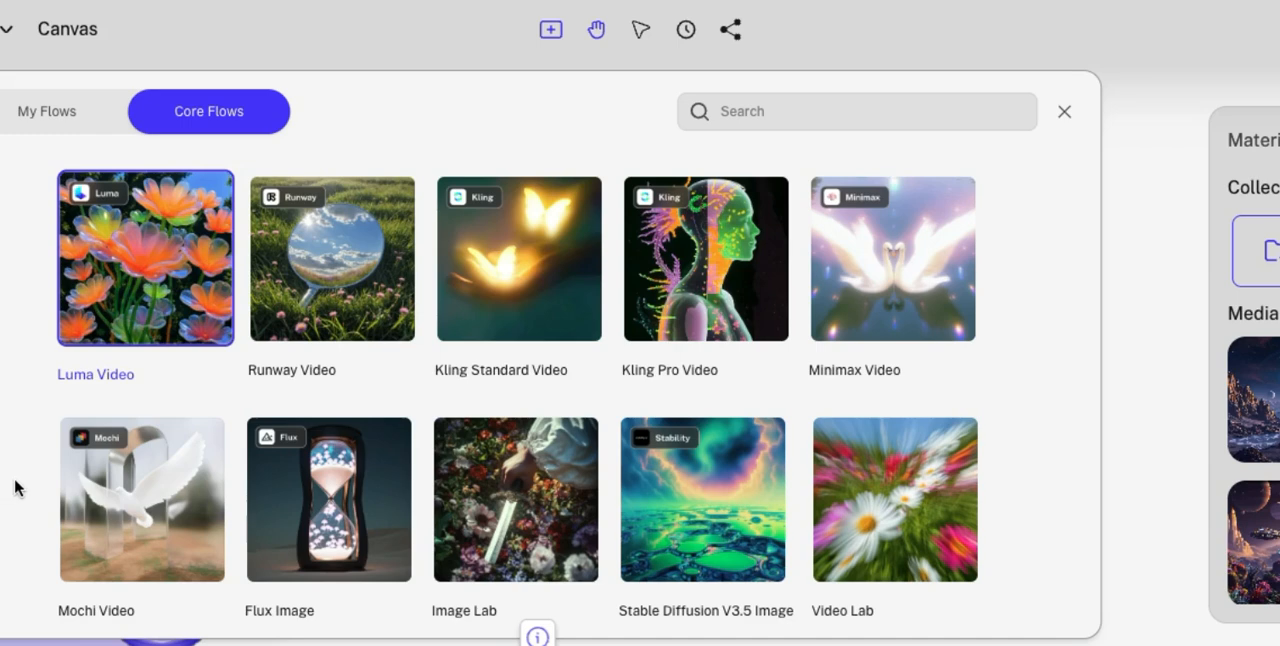
pyautogui.scroll(-3, 14, 488)
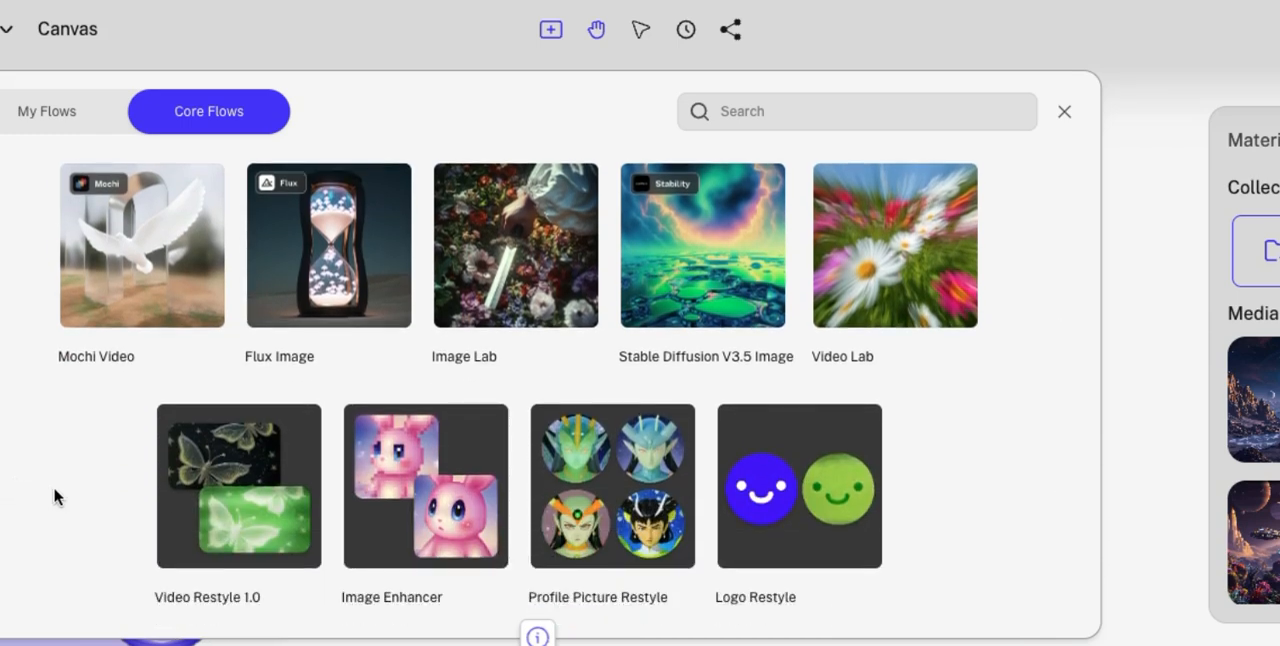
pyautogui.scroll(2, 62, 415)
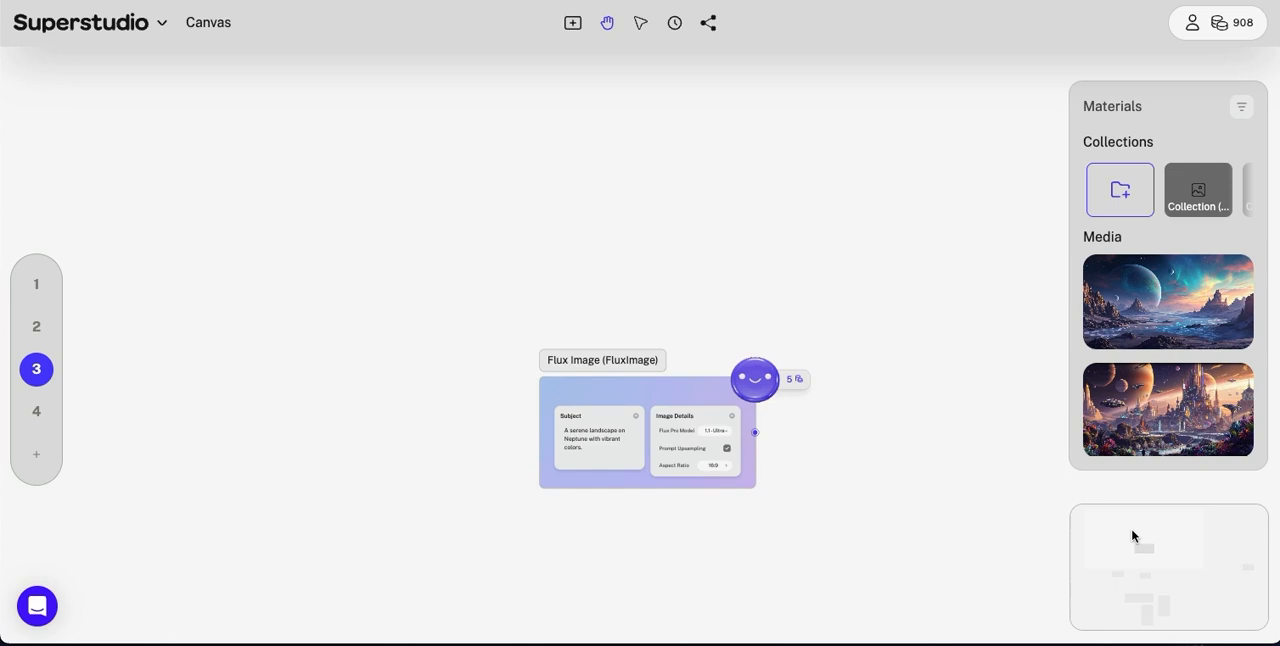
pyautogui.scroll(5, 1131, 535)
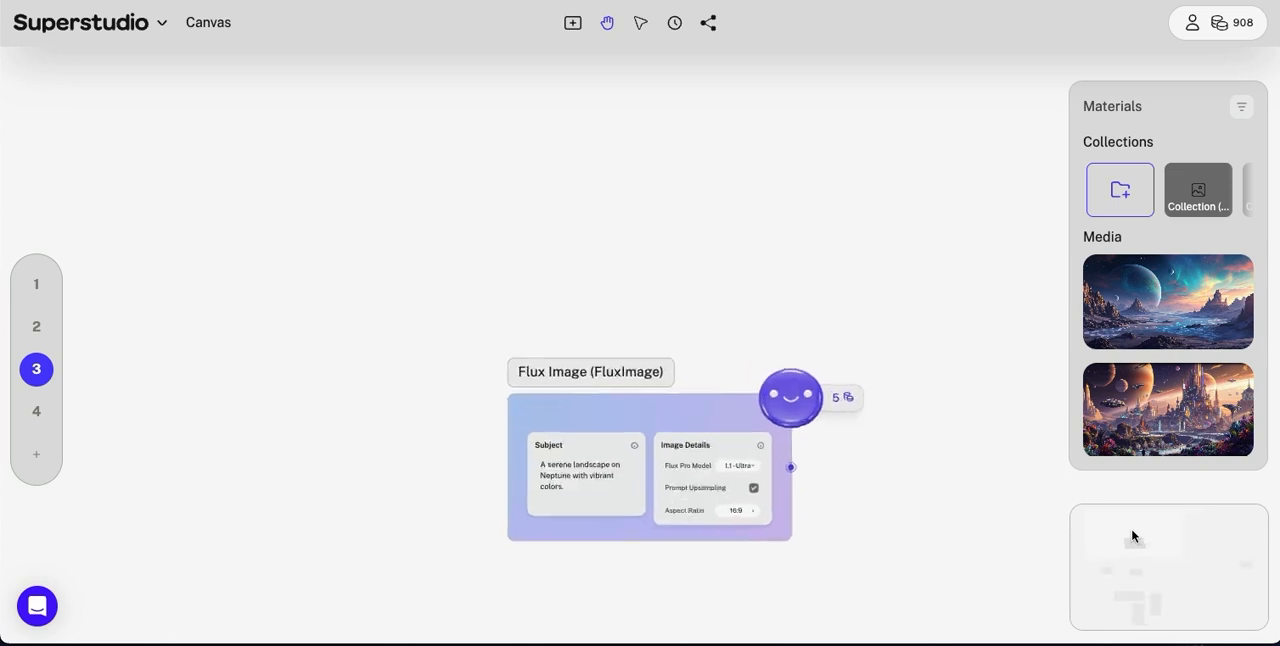
# Step: Examine the Flux Image flow's subject prompt and image details on the canvas
pyautogui.moveTo(470, 455); pyautogui.dragTo(414, 216)
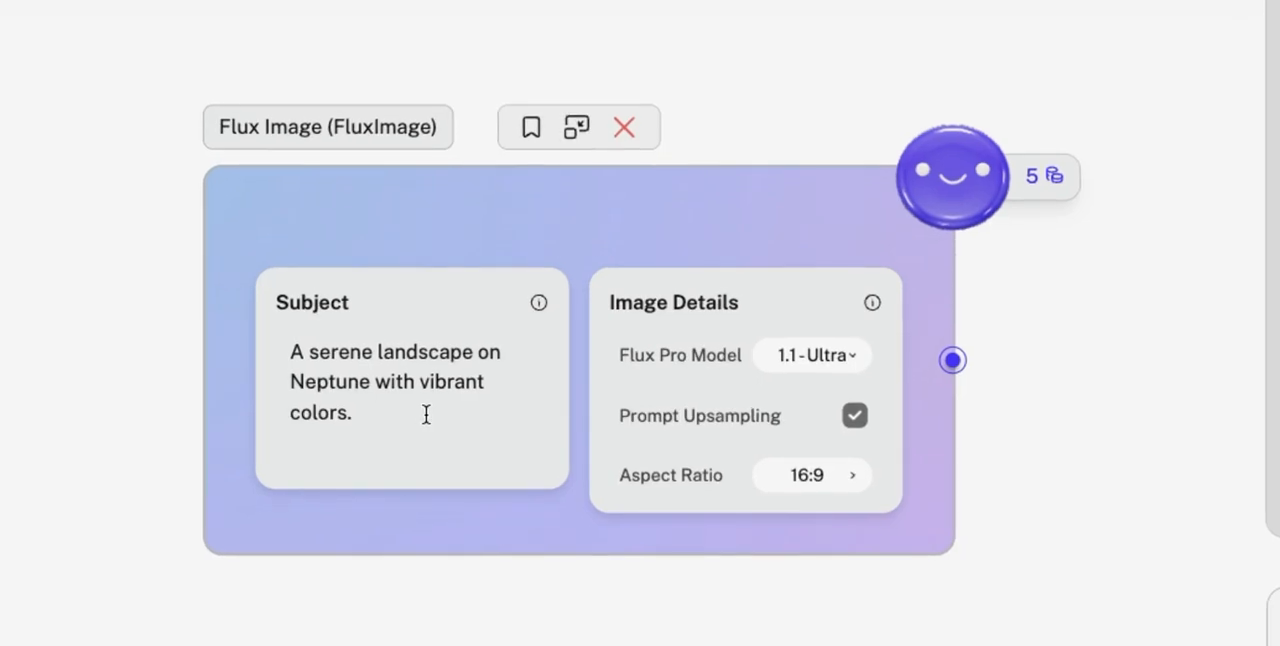
pyautogui.doubleClick(393, 365)
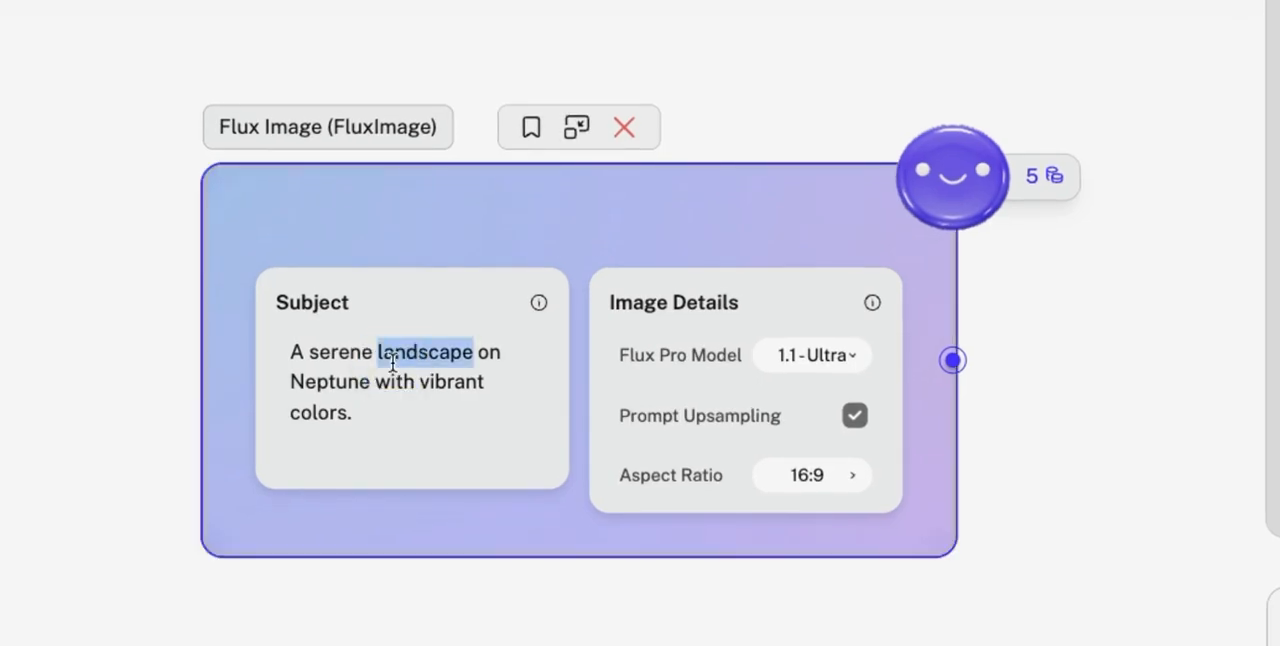
pyautogui.tripleClick(392, 367)
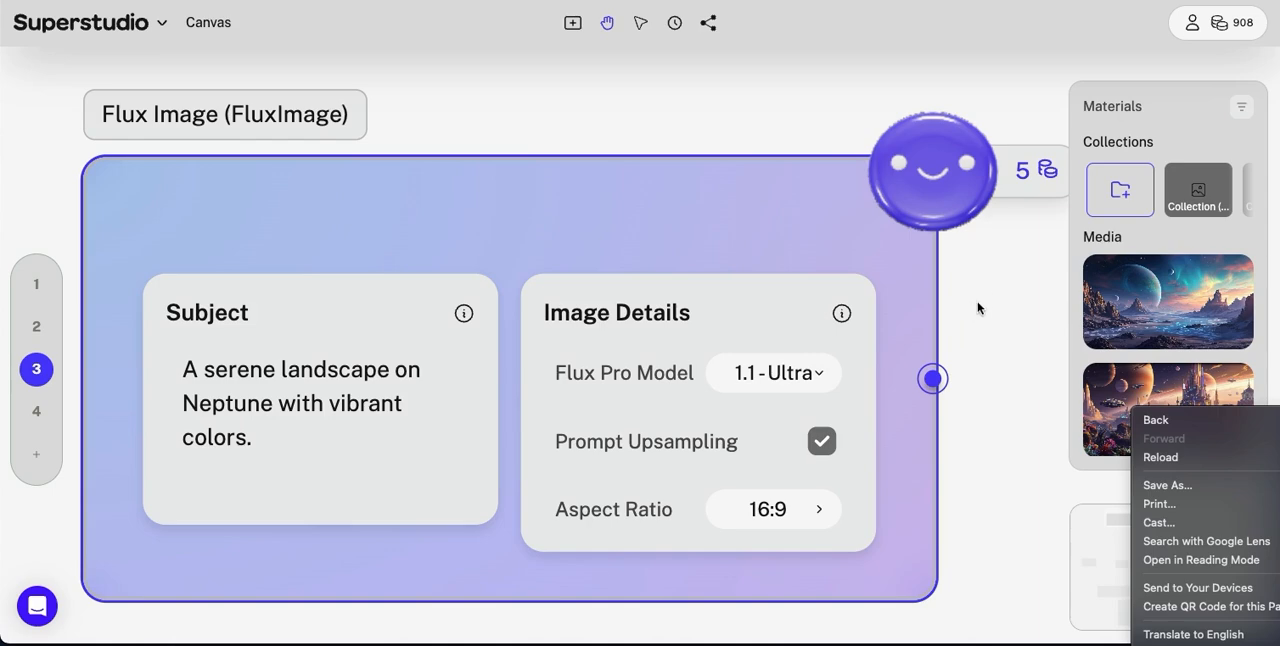
pyautogui.click(977, 287)
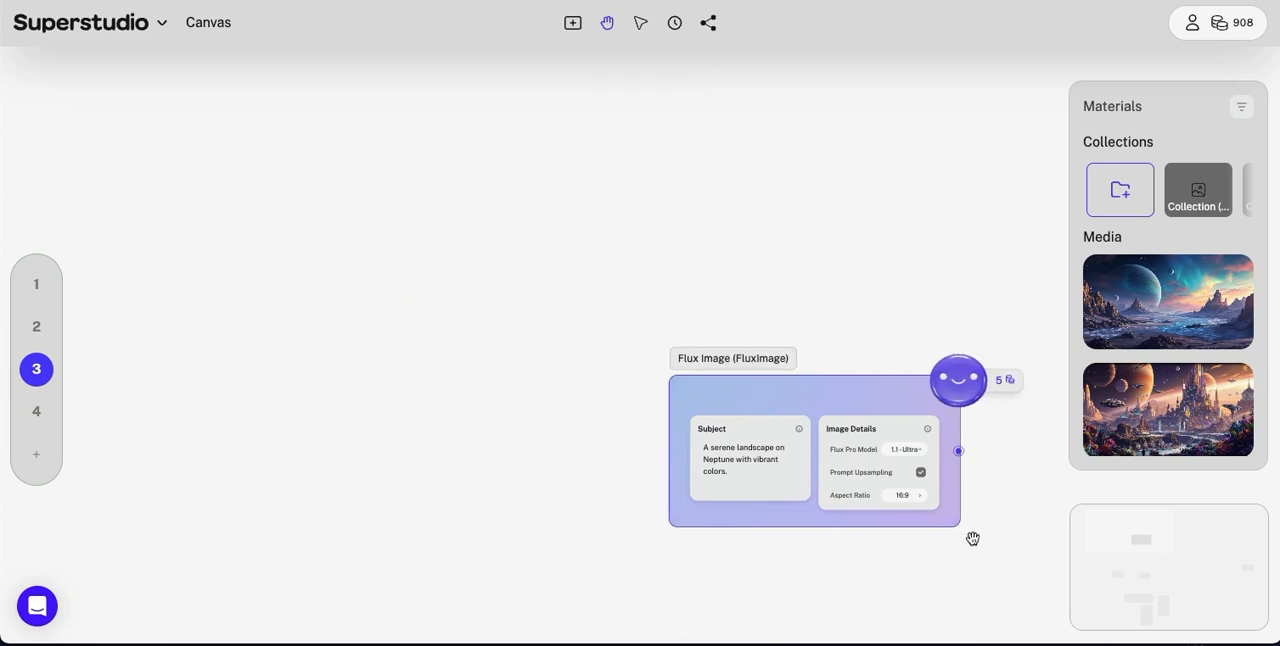
# Step: Place the alien city image directly beside the Neptune landscape image on the canvas
pyautogui.moveTo(973, 539); pyautogui.dragTo(1051, 151)
pyautogui.moveTo(674, 583); pyautogui.dragTo(749, 423)
pyautogui.moveTo(600, 374)
pyautogui.scroll(10, 640, 386)
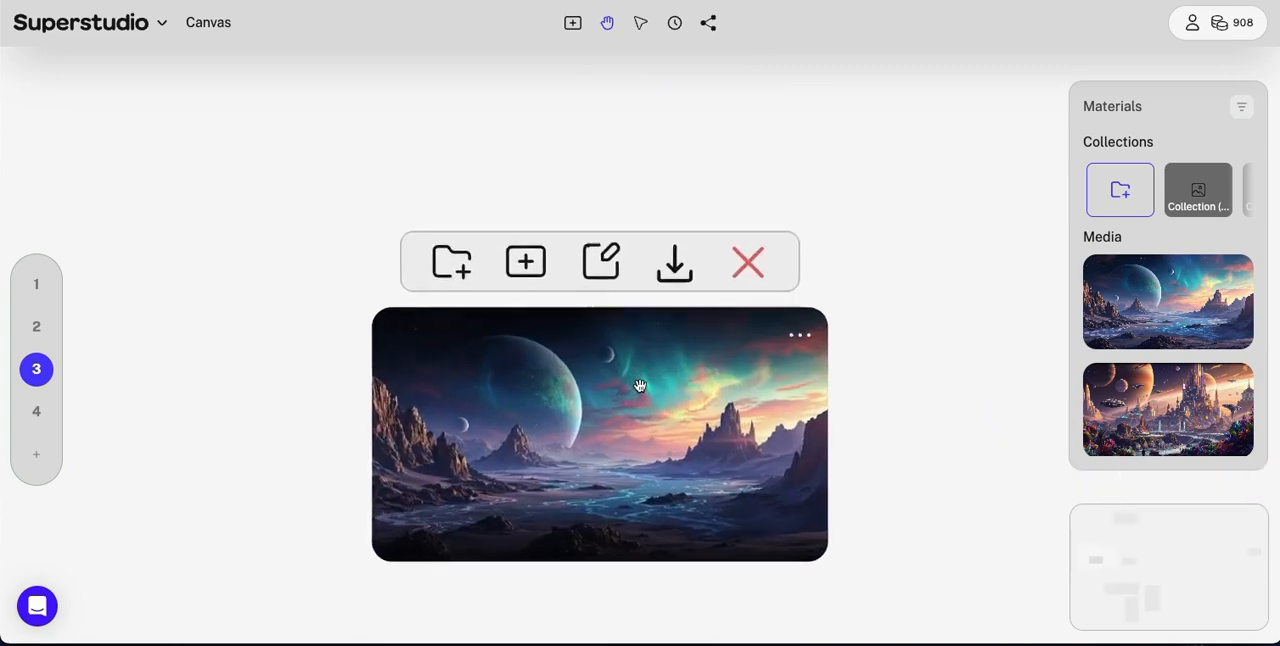
pyautogui.moveTo(231, 491); pyautogui.dragTo(442, 406)
pyautogui.scroll(-5, 224, 415)
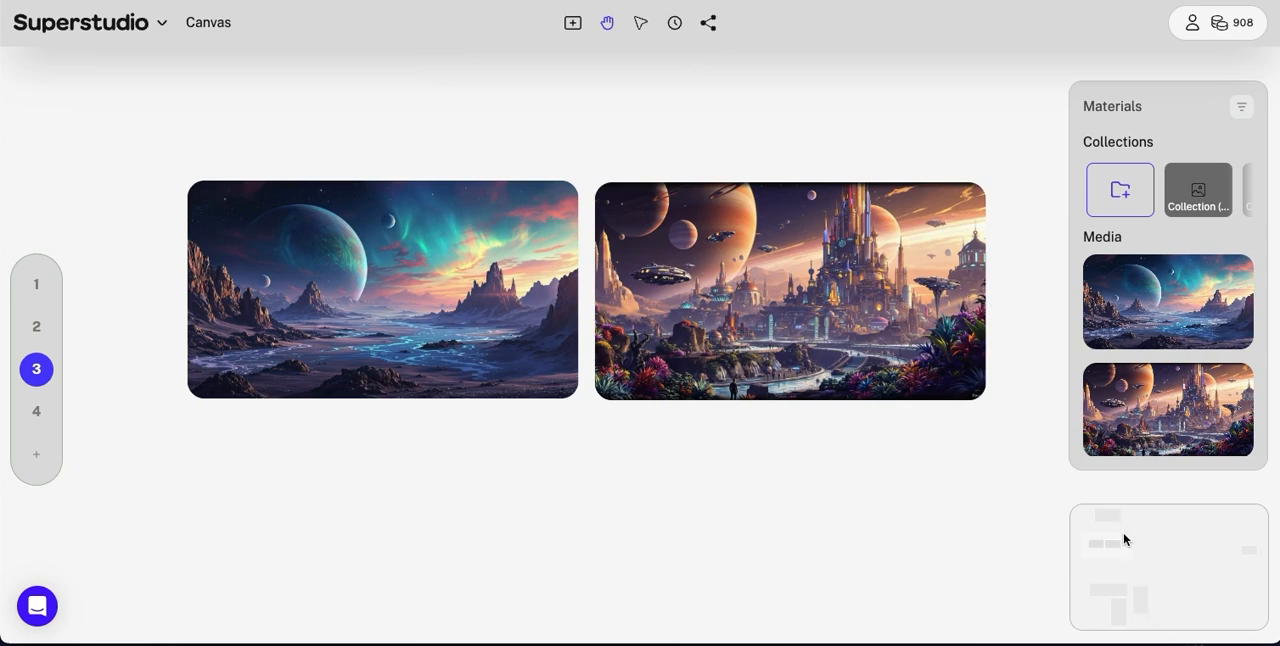
# Step: Use the Neptune landscape image in a new Luma Video flow
pyautogui.moveTo(812, 307)
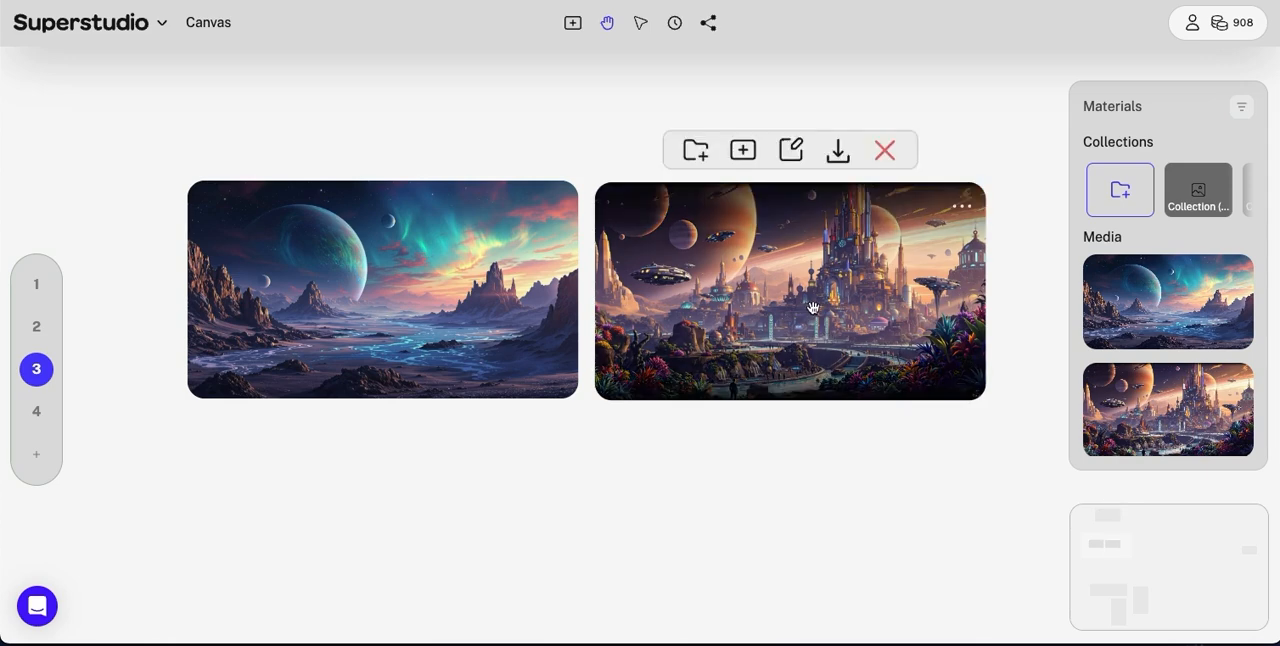
pyautogui.scroll(4, 793, 308)
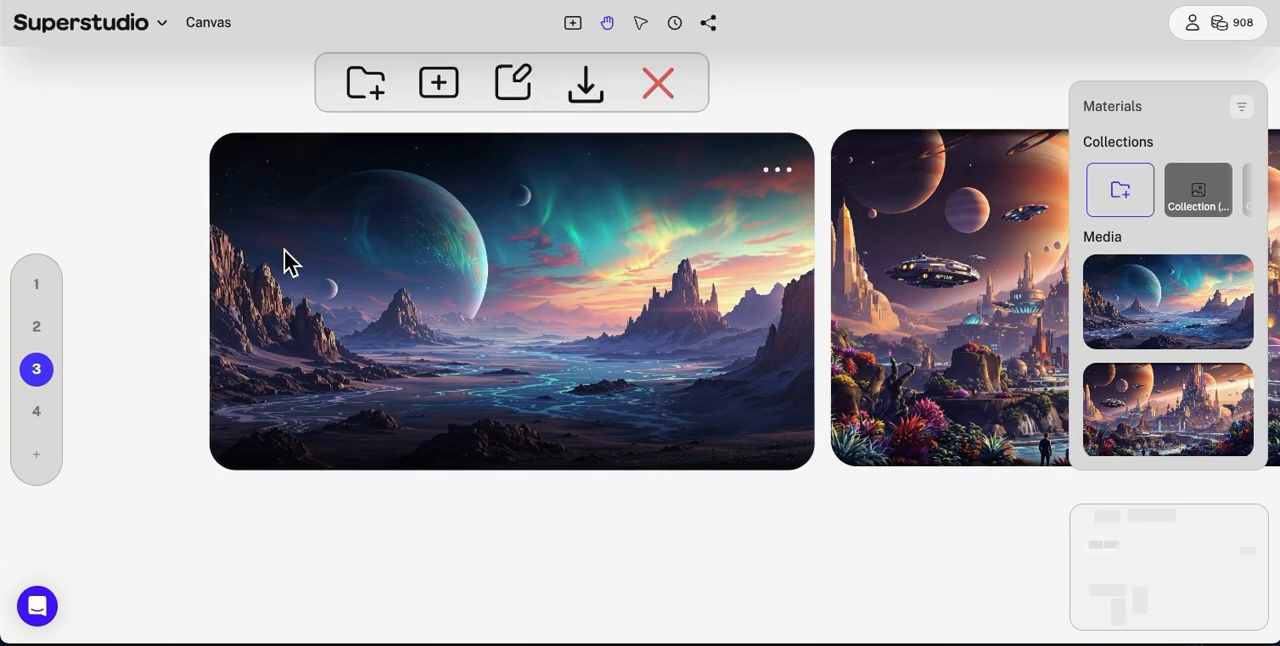
pyautogui.click(438, 86)
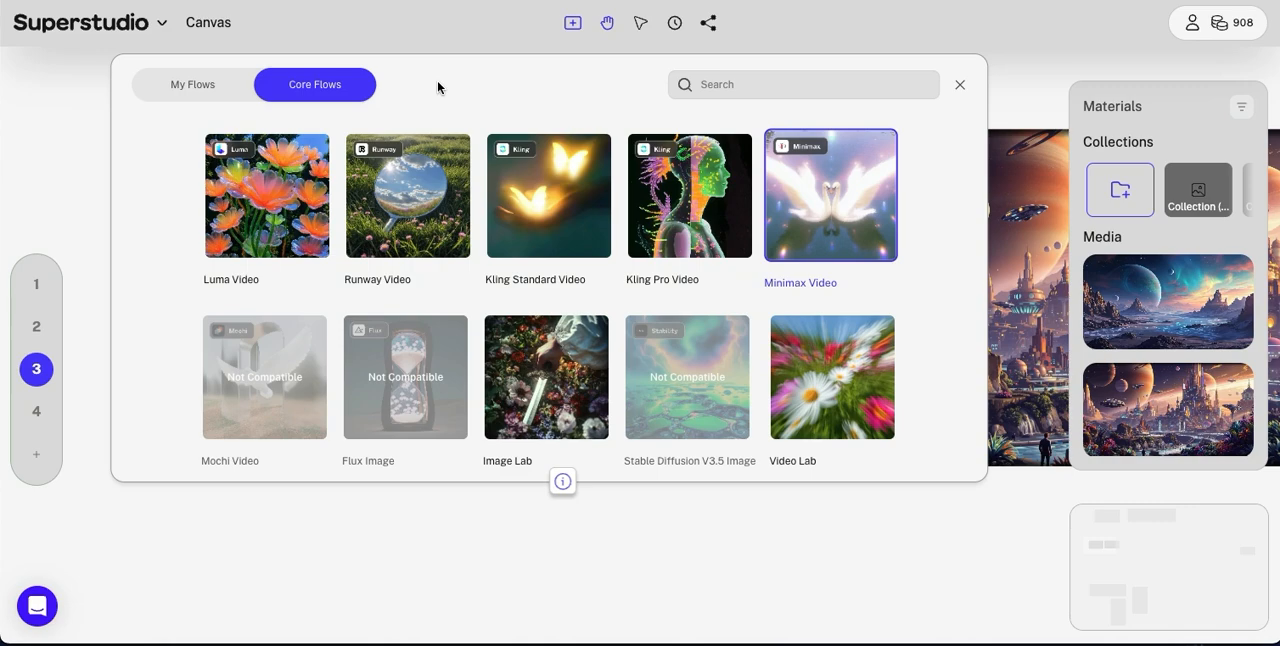
pyautogui.click(281, 193)
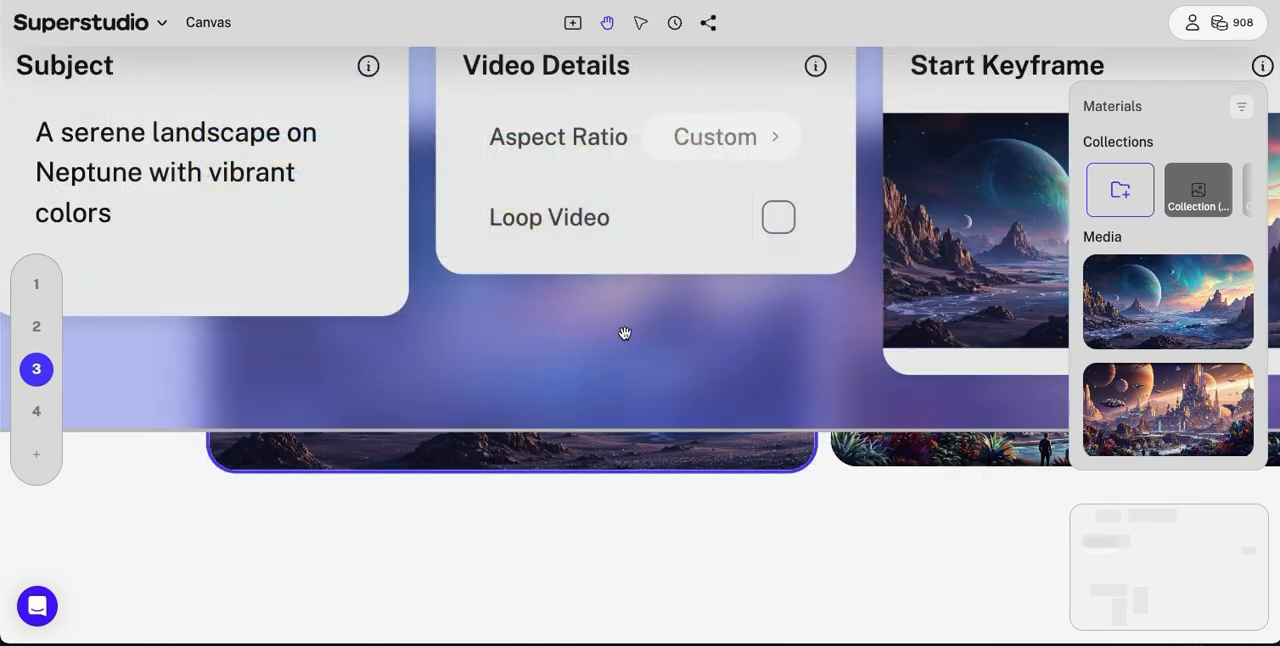
# Step: Move the Luma Video flow into the empty space below the two source images
pyautogui.scroll(-10, 624, 333)
pyautogui.moveTo(596, 237); pyautogui.dragTo(371, 400)
pyautogui.scroll(10, 371, 400)
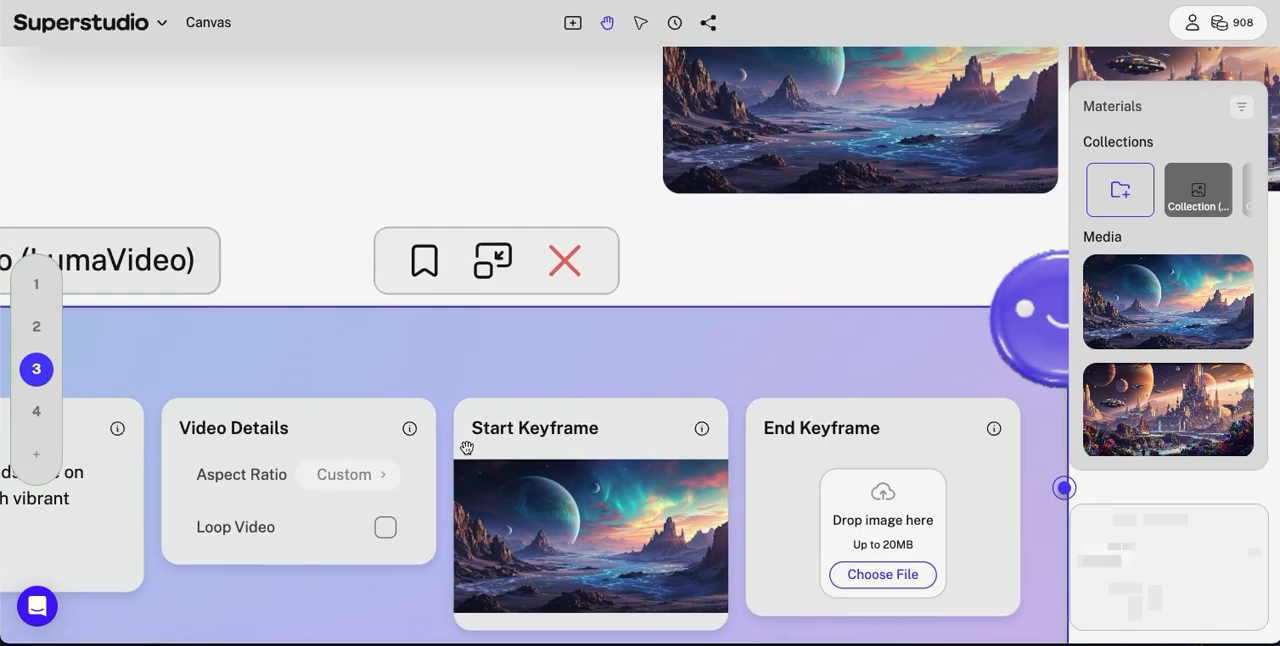
pyautogui.moveTo(451, 360); pyautogui.dragTo(469, 228)
pyautogui.click(218, 244)
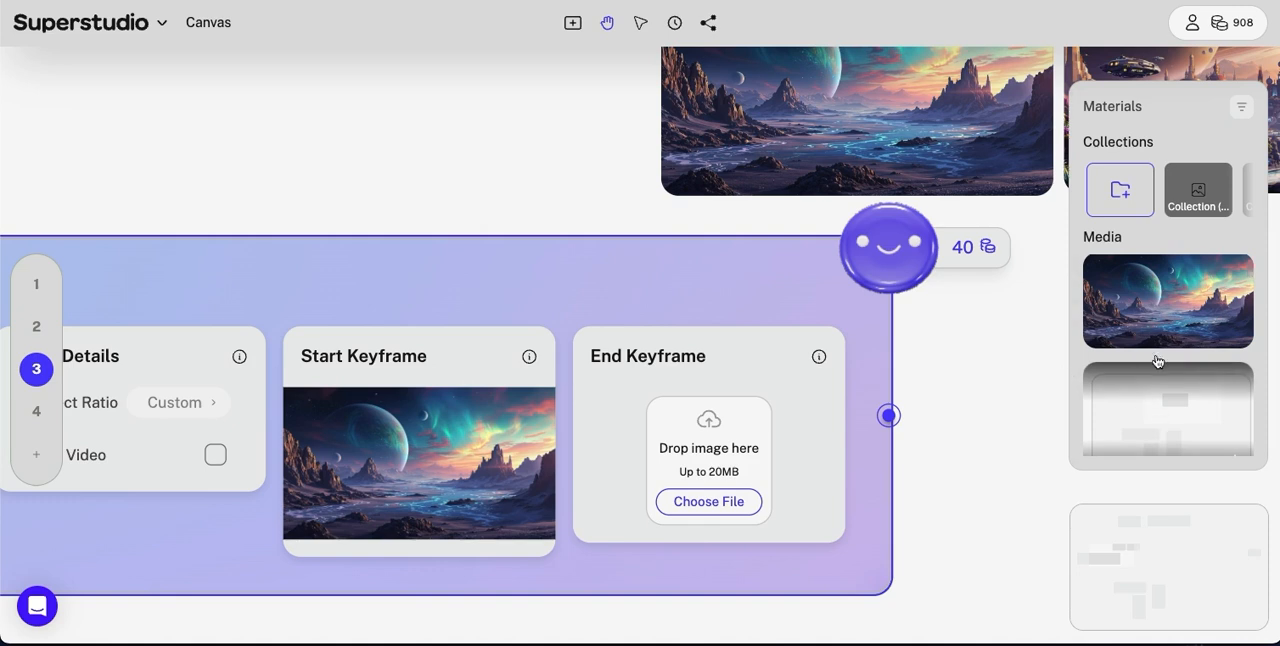
# Step: Assign the alien city image from the Media materials as the Luma Video flow's End Keyframe
pyautogui.scroll(2, 1133, 366)
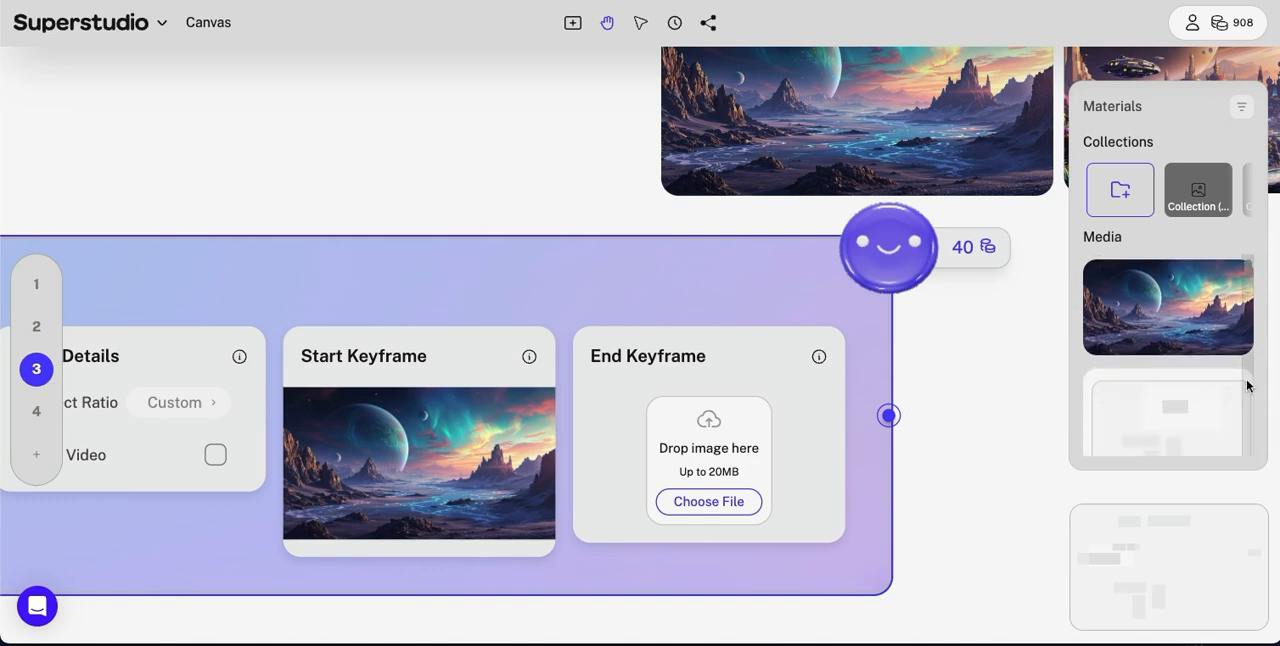
pyautogui.scroll(1, 1174, 375)
pyautogui.scroll(1, 1176, 375)
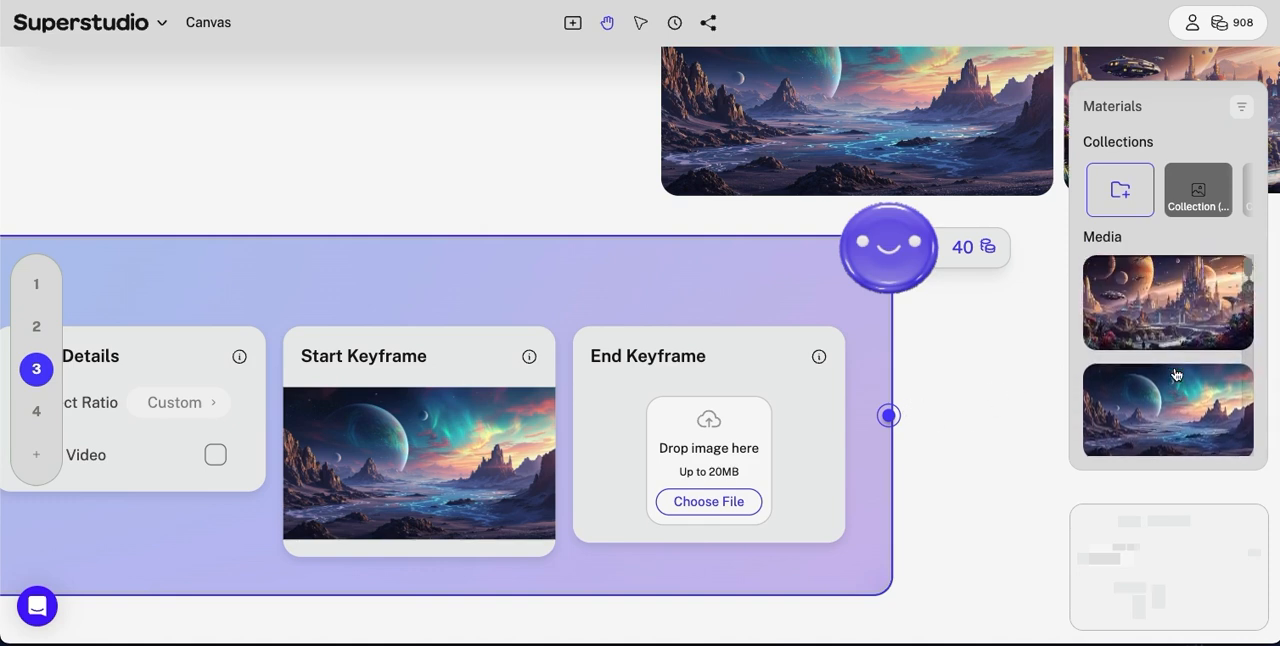
pyautogui.moveTo(1168, 312); pyautogui.dragTo(731, 437)
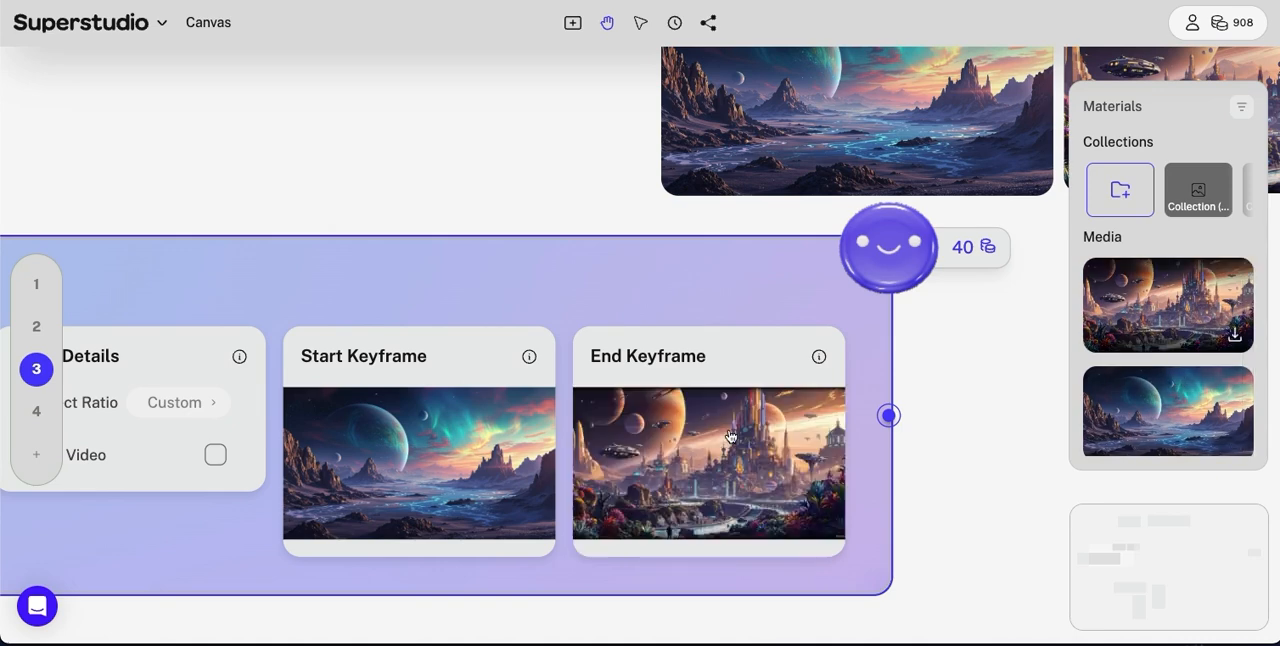
# Step: Replace the Luma Video subject text with the copied prompt that ends with the city alive under the shimmering aurora
pyautogui.moveTo(565, 284); pyautogui.dragTo(714, 284)
pyautogui.scroll(-2, 714, 284)
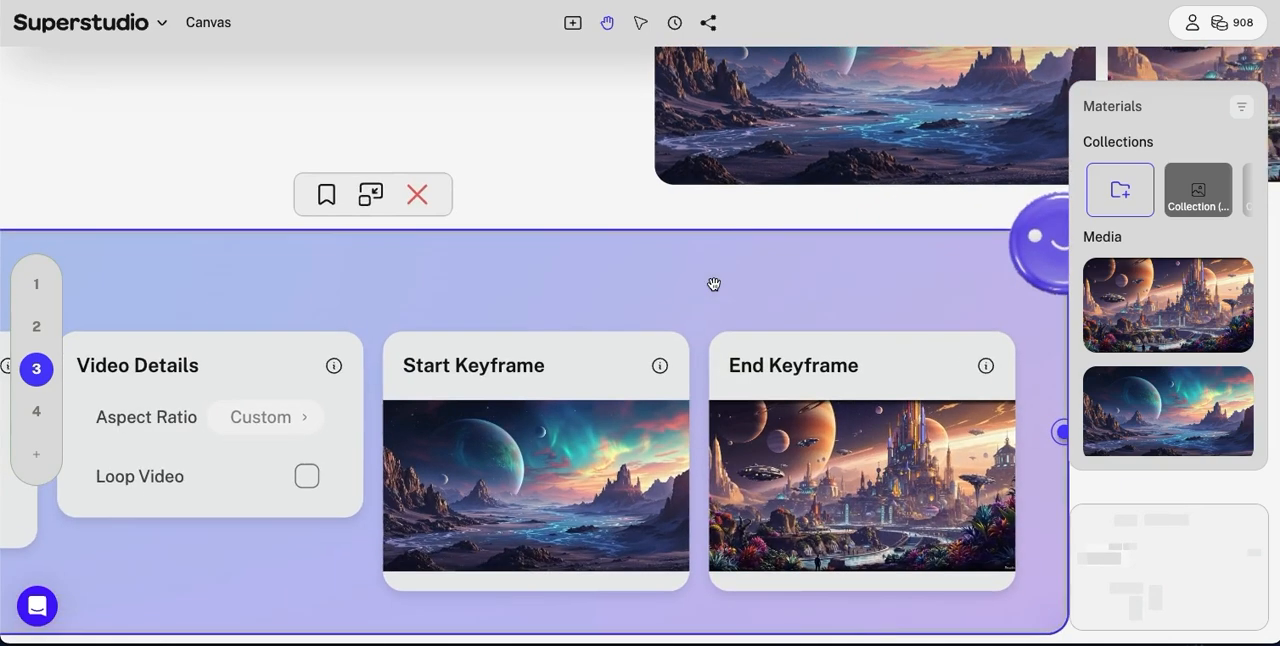
pyautogui.scroll(-3, 742, 292)
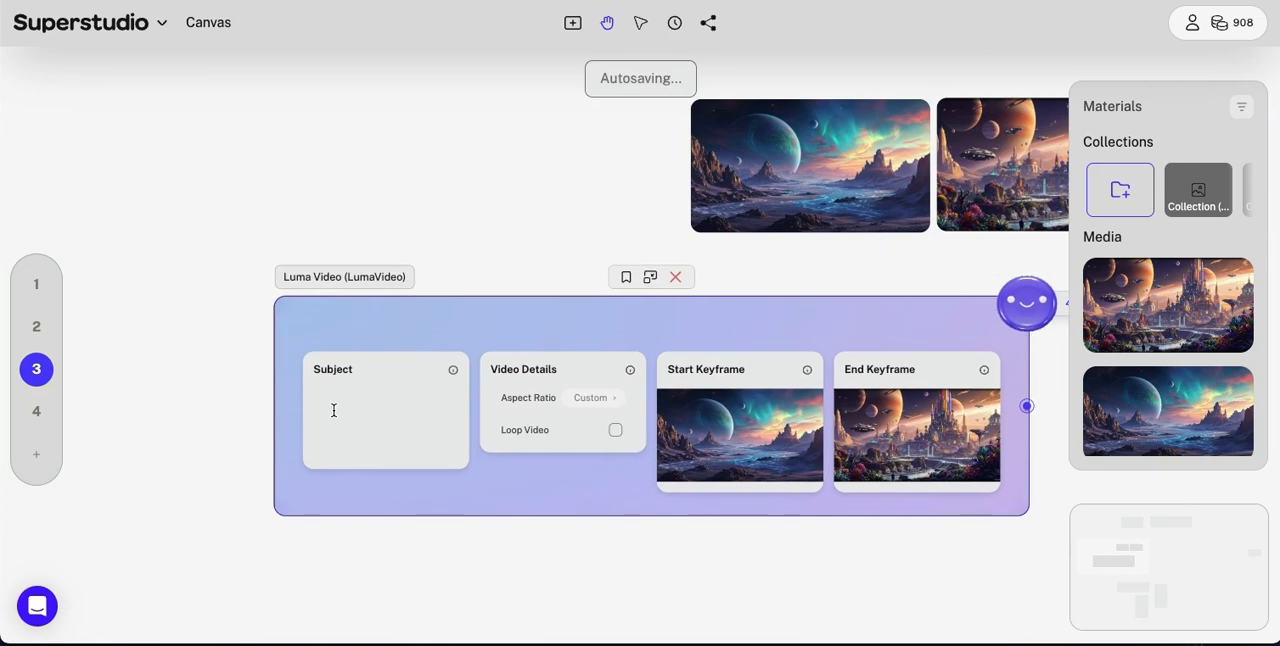
pyautogui.scroll(5, 334, 410)
pyautogui.scroll(2, 334, 410)
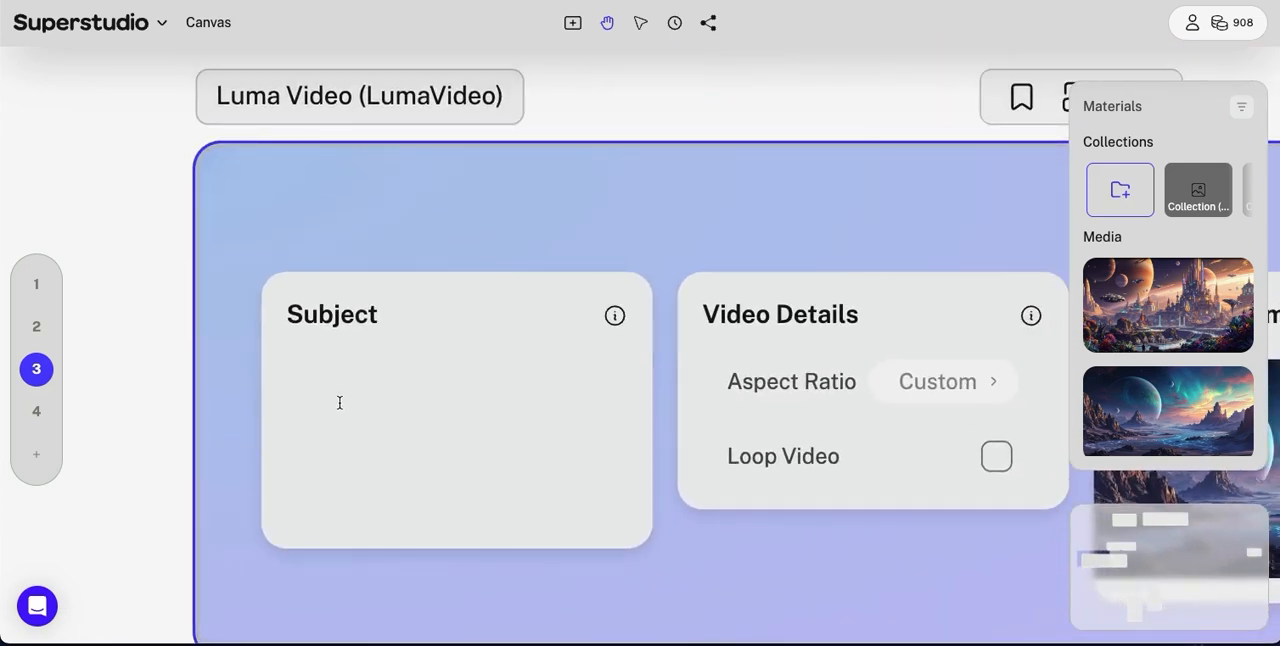
pyautogui.hotkey('ctrl', 'v')
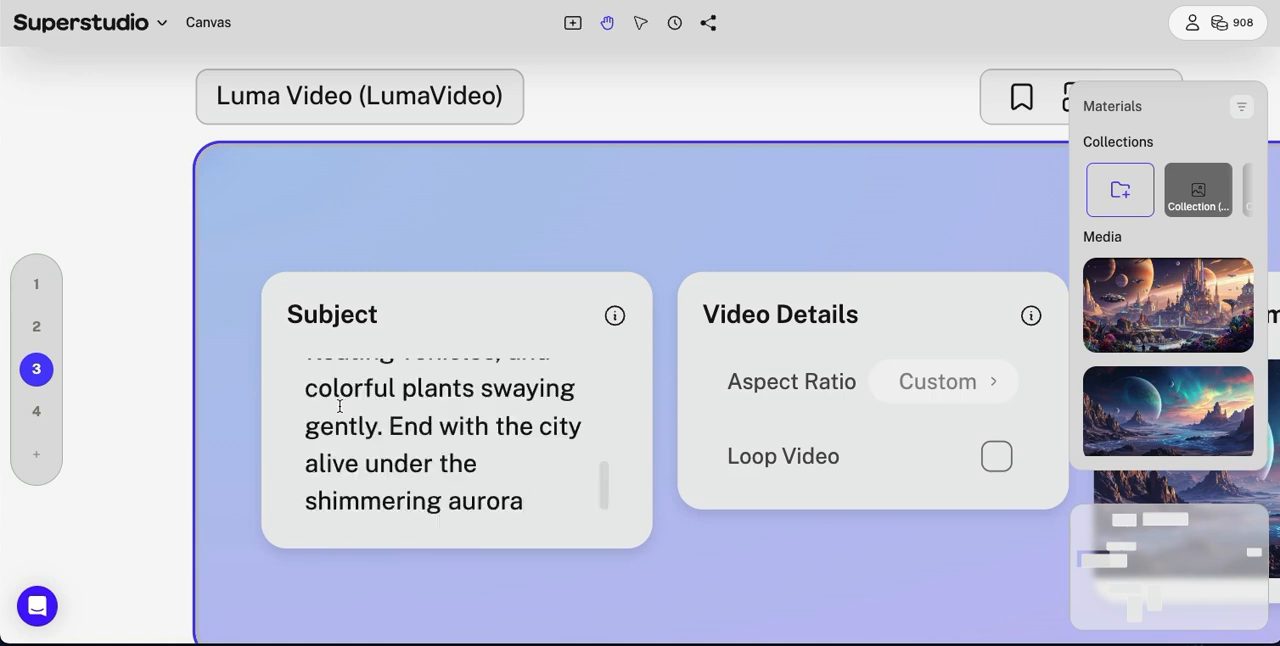
# Step: Read through the full Subject prompt of the Luma Video flow from its opening to its ending
pyautogui.scroll(3, 442, 416)
pyautogui.scroll(2, 442, 416)
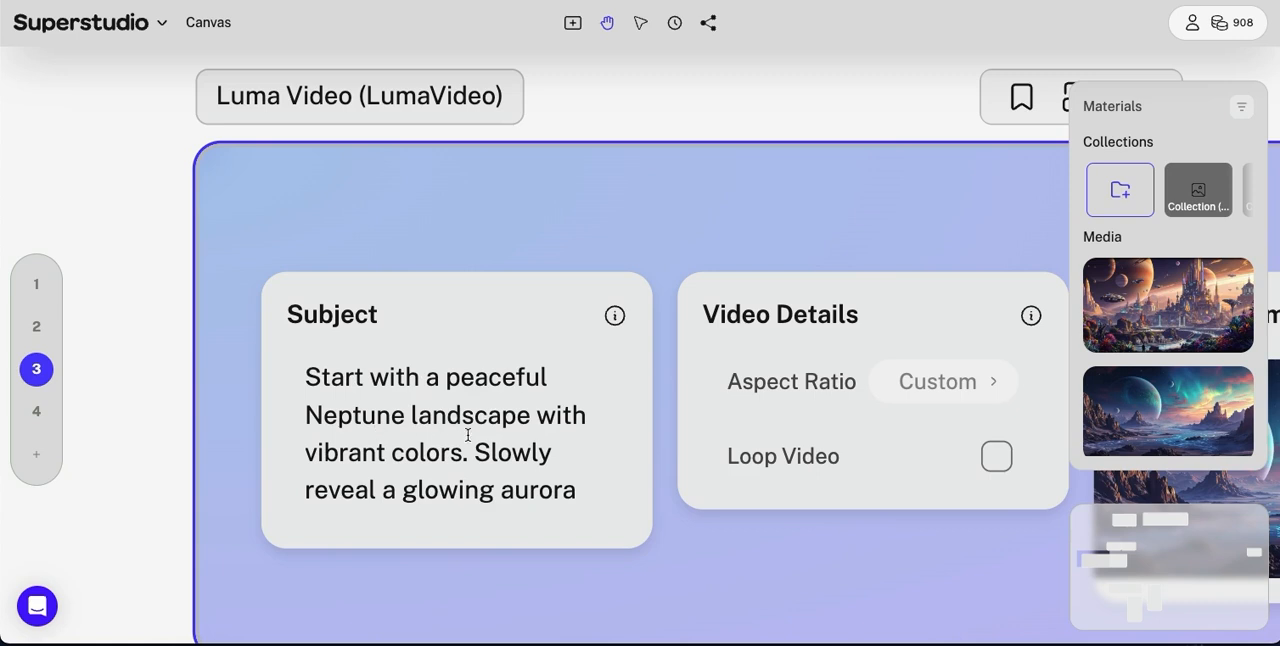
pyautogui.scroll(-3, 466, 440)
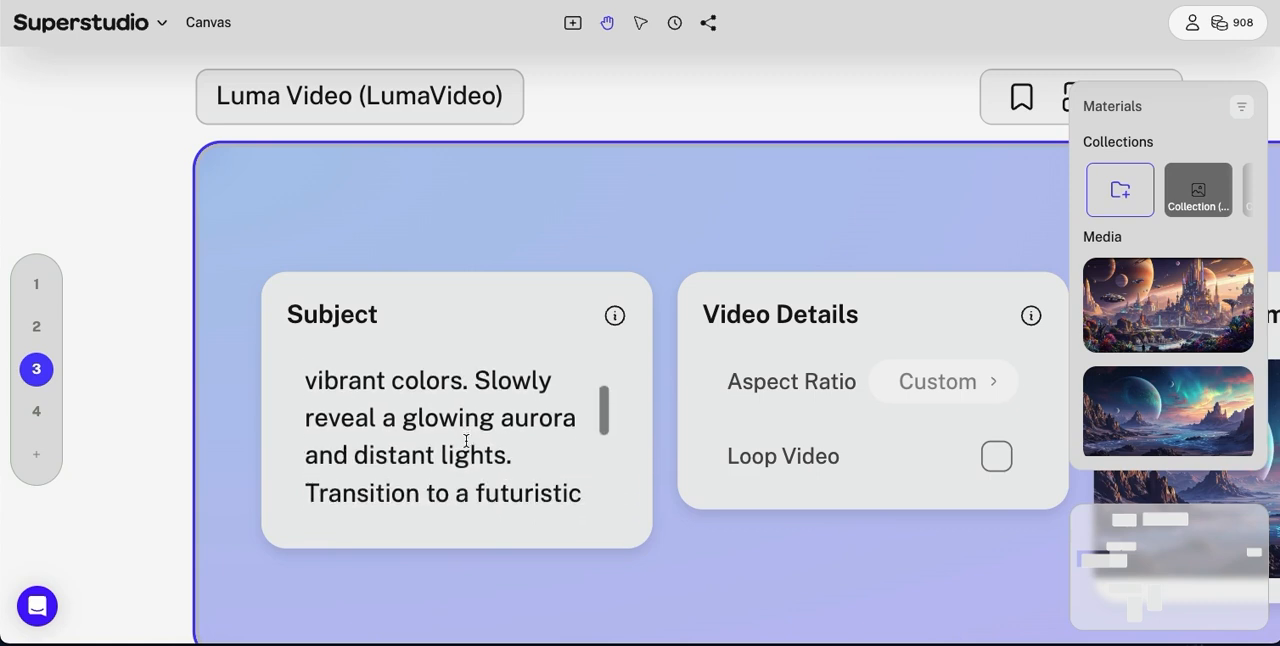
pyautogui.scroll(-3, 466, 440)
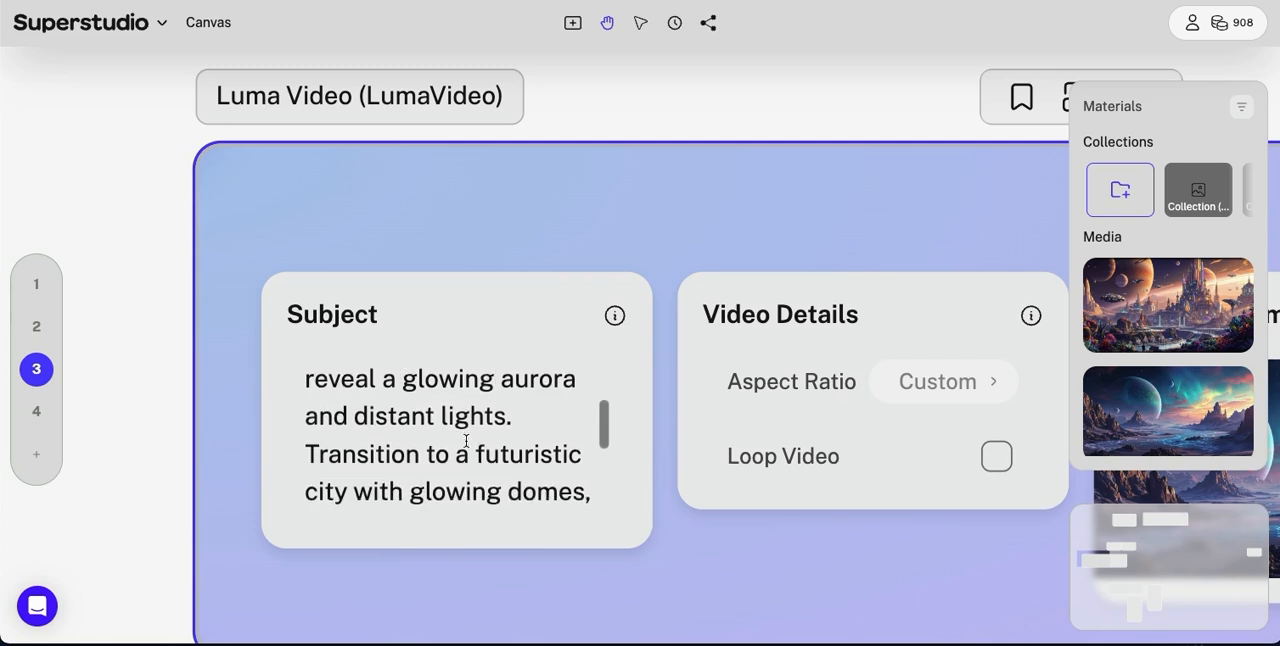
pyautogui.scroll(-2, 464, 440)
pyautogui.scroll(-2, 466, 440)
pyautogui.scroll(-1, 466, 440)
pyautogui.scroll(-3, 466, 440)
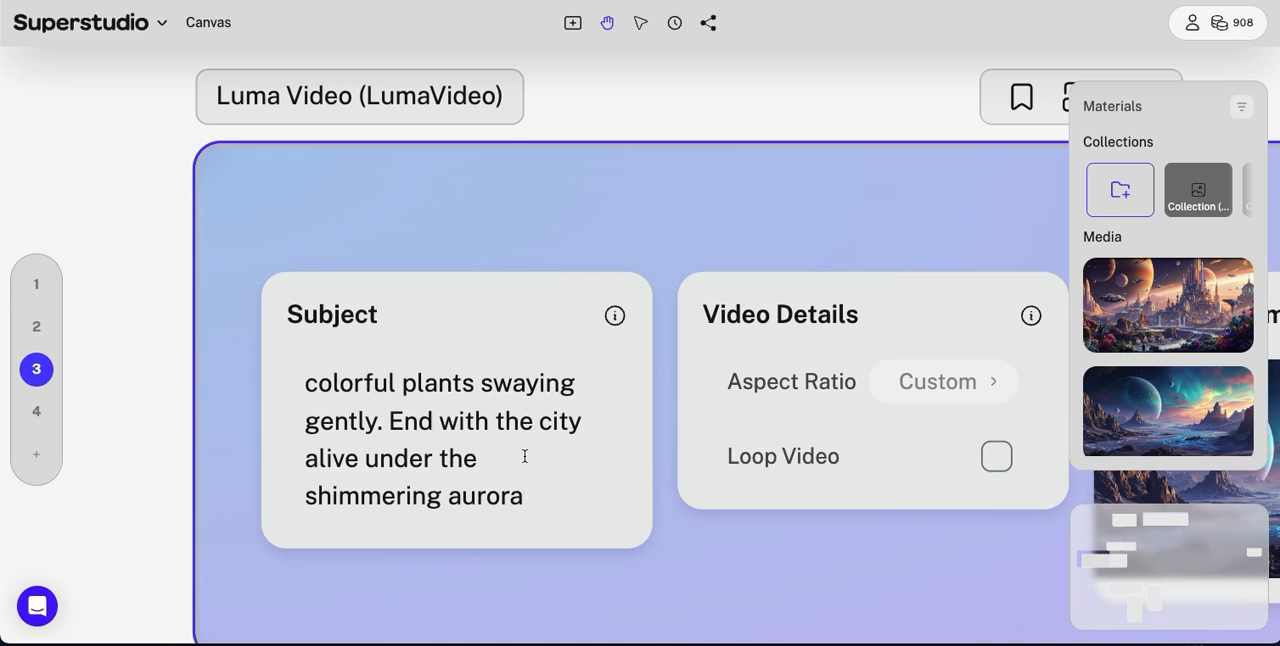
pyautogui.scroll(5, 524, 456)
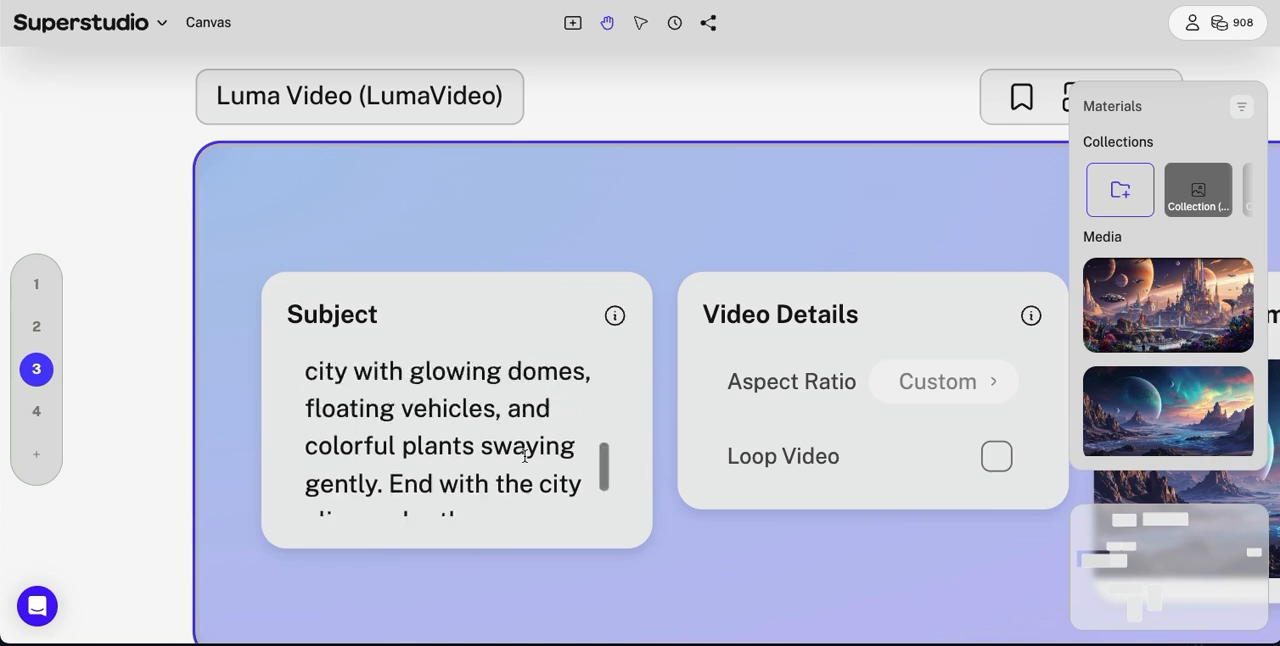
pyautogui.click(304, 382)
# Step: Review the Luma Video flow's video details, start and end keyframes, and generation cost
pyautogui.moveTo(756, 578); pyautogui.dragTo(431, 557)
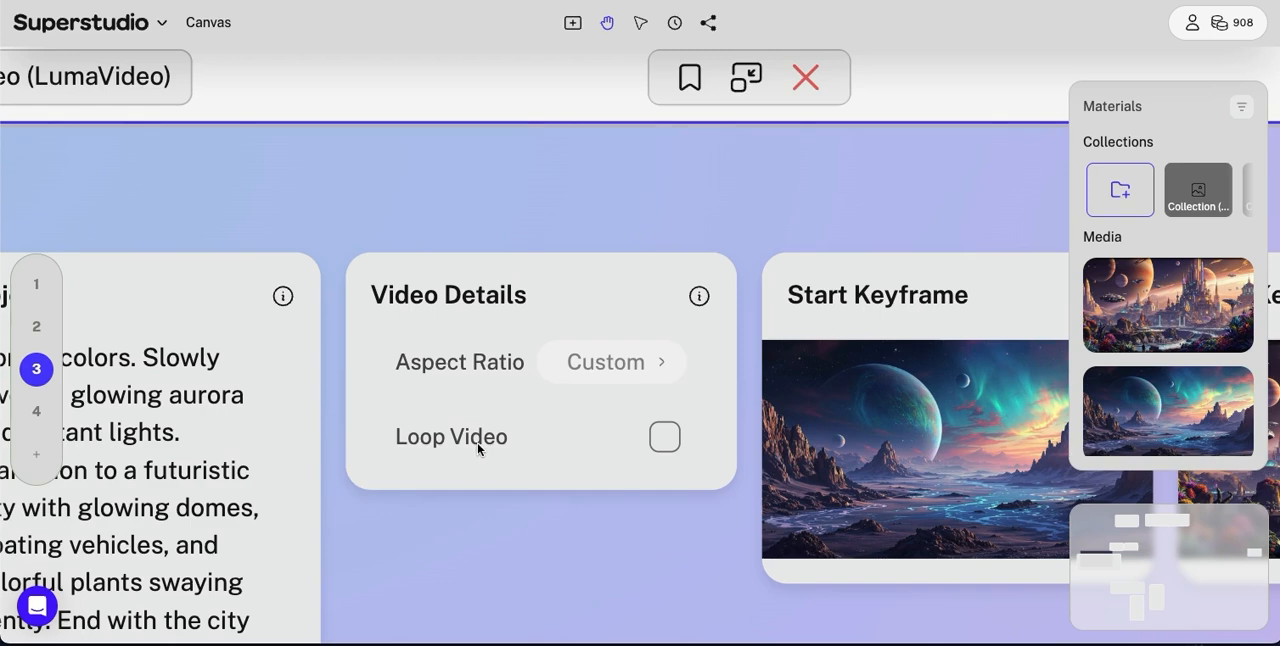
pyautogui.moveTo(651, 591); pyautogui.dragTo(66, 543)
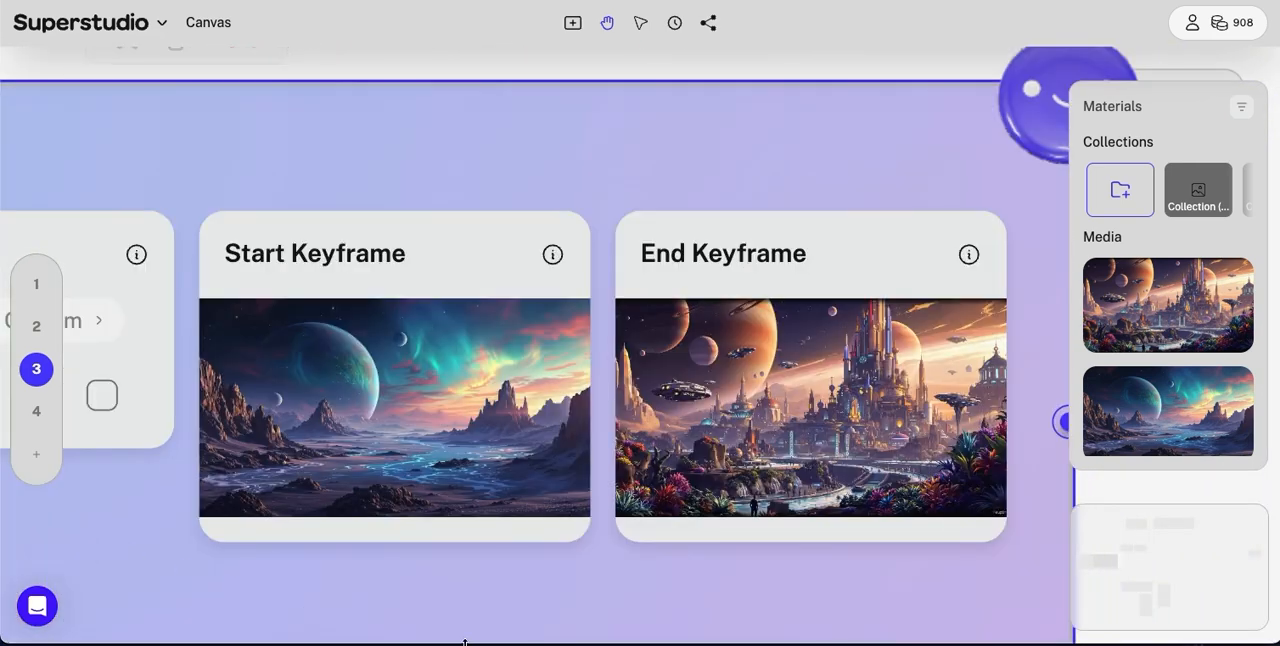
pyautogui.moveTo(762, 106); pyautogui.dragTo(334, 231)
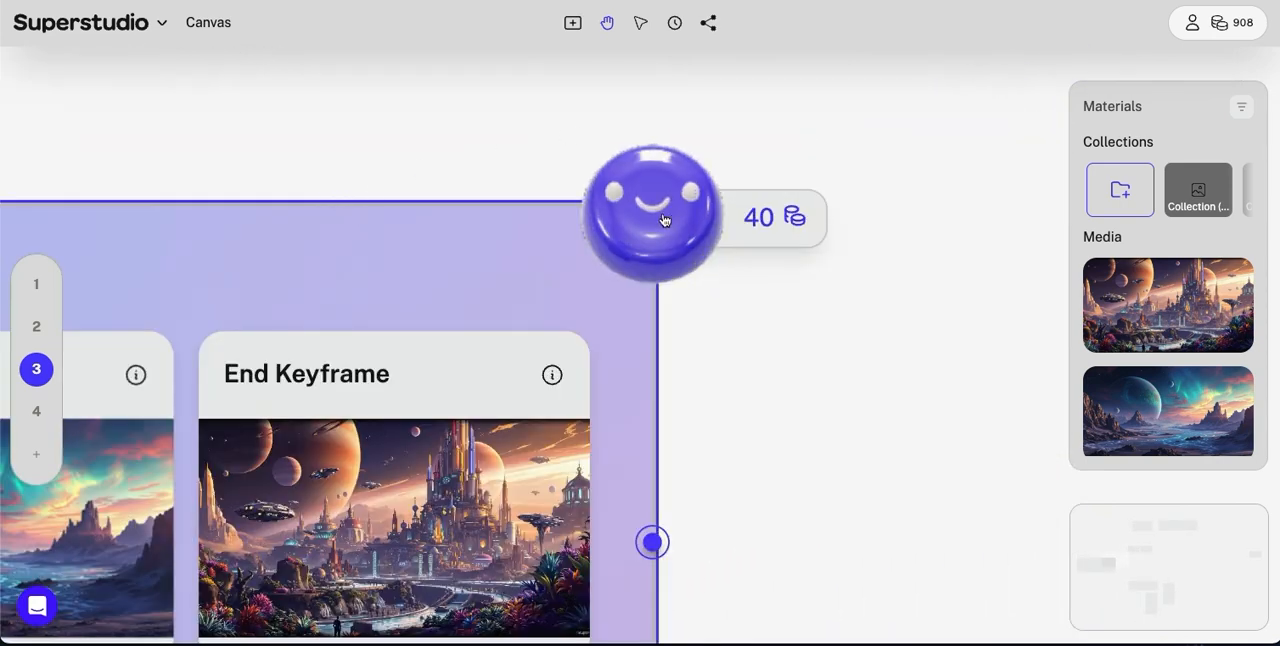